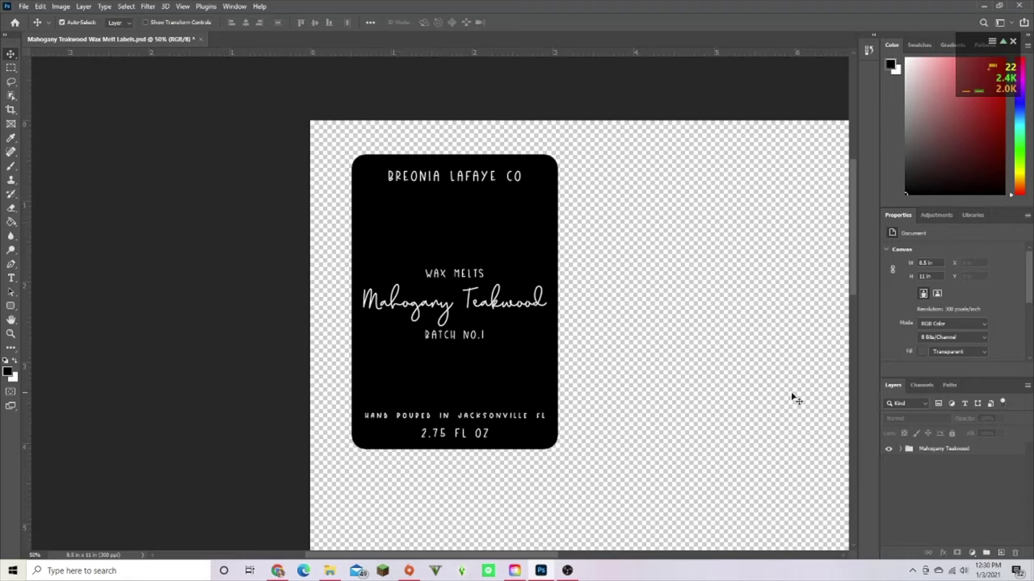
Duplicate the Mahogany Teakwood group as Mahogany Teakwood copy.
click(945, 450)
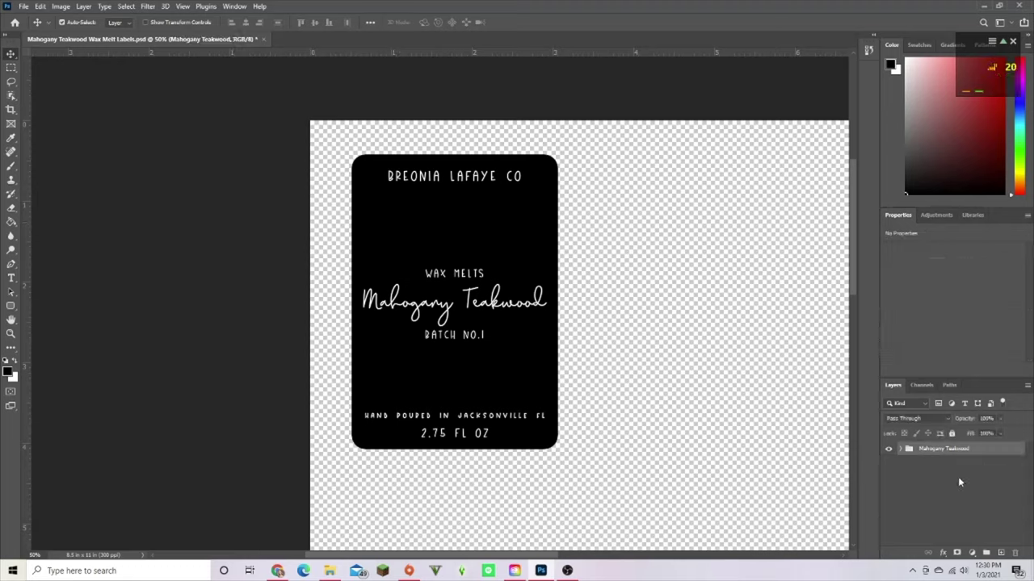
click(909, 450)
scroll(912, 473, down, 2)
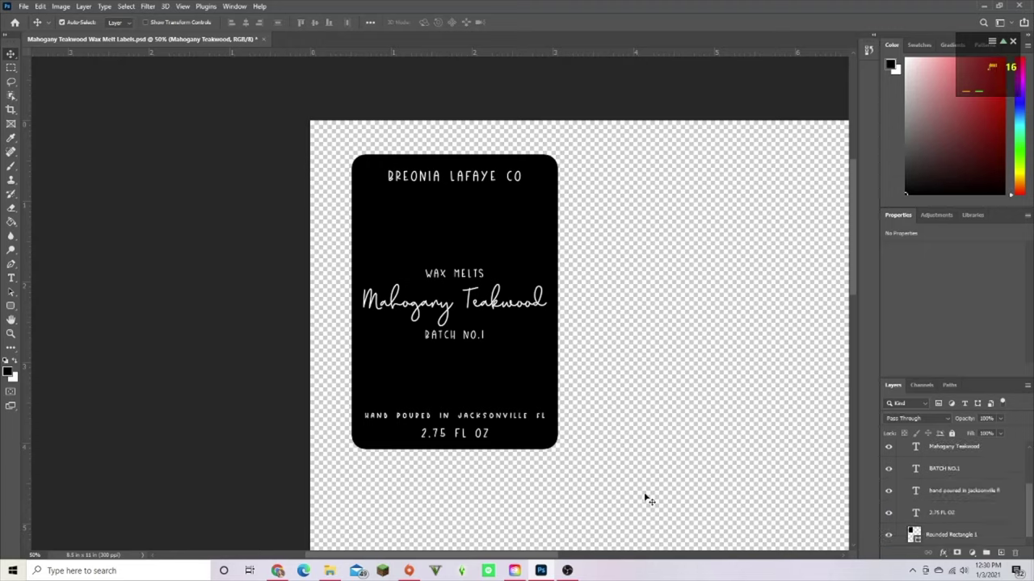
scroll(937, 471, up, 2)
scroll(935, 473, up, 1)
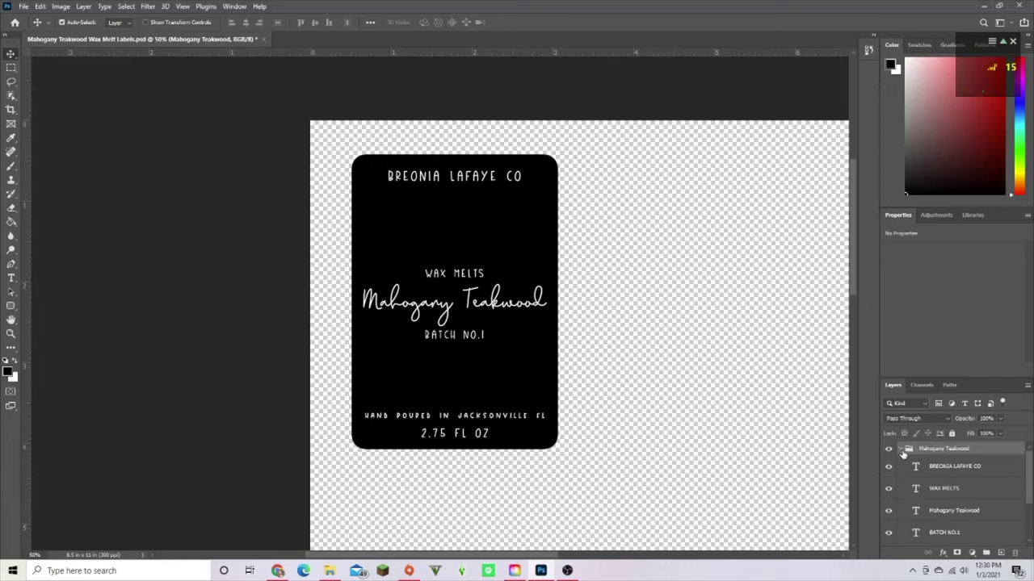
click(902, 450)
right_click(934, 450)
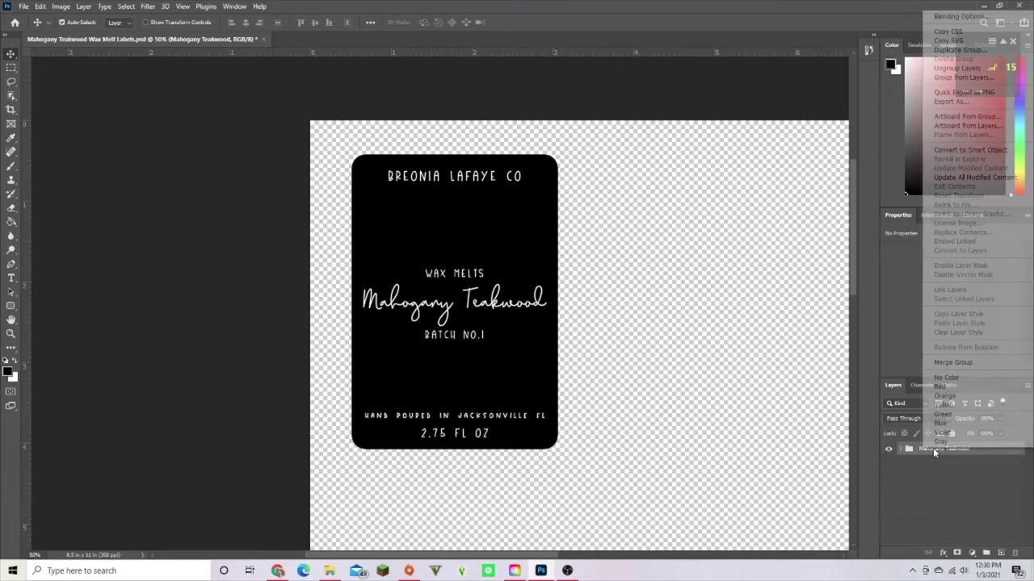
click(957, 50)
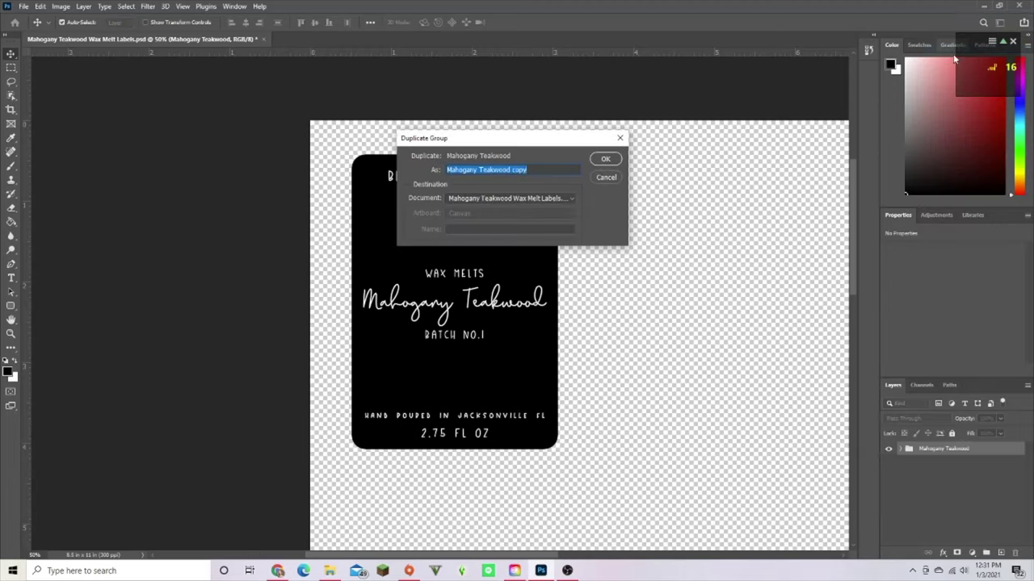
click(606, 160)
Lock the original Mahogany Teakwood group and select the copy group.
click(961, 464)
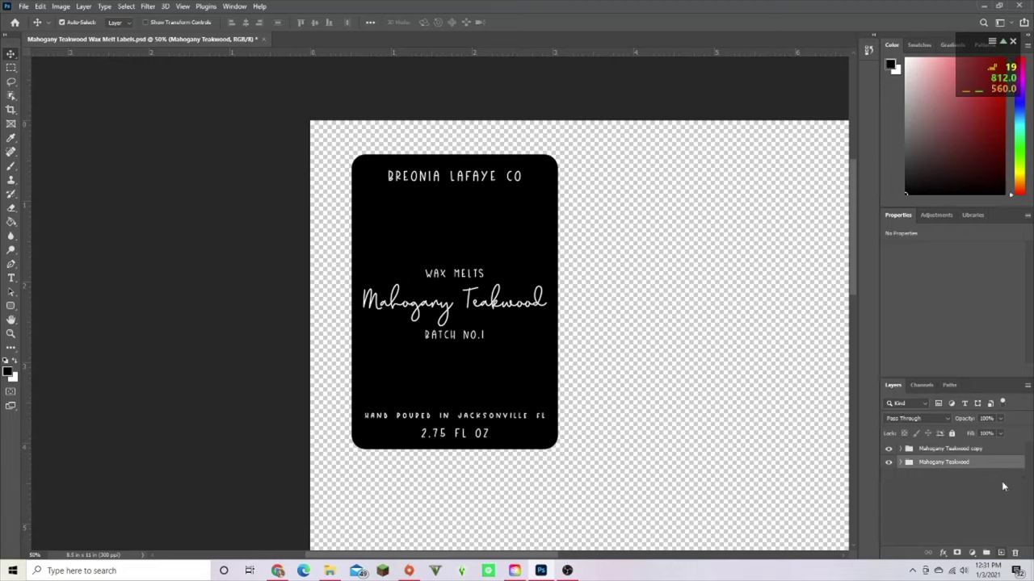
click(952, 433)
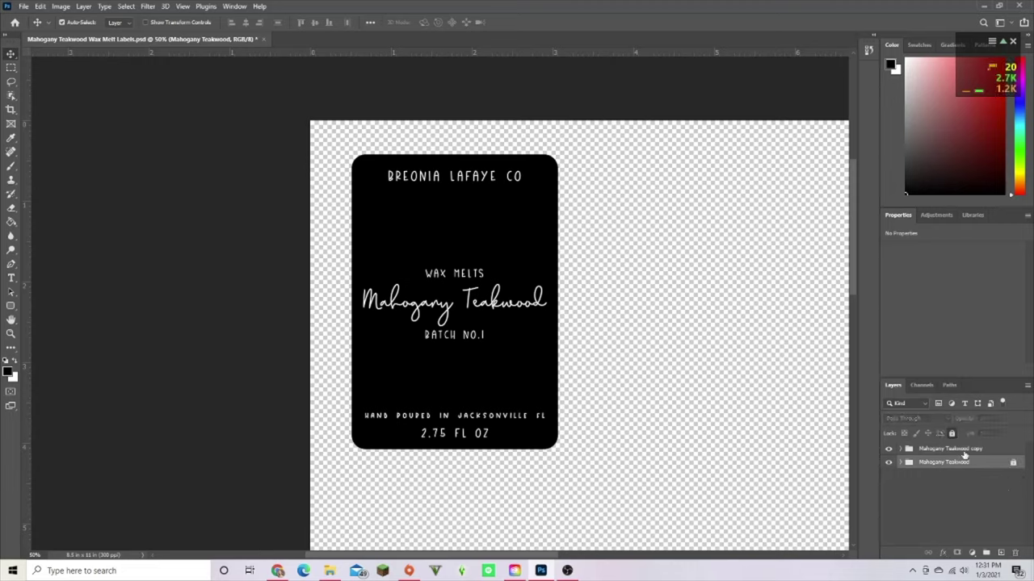
click(964, 451)
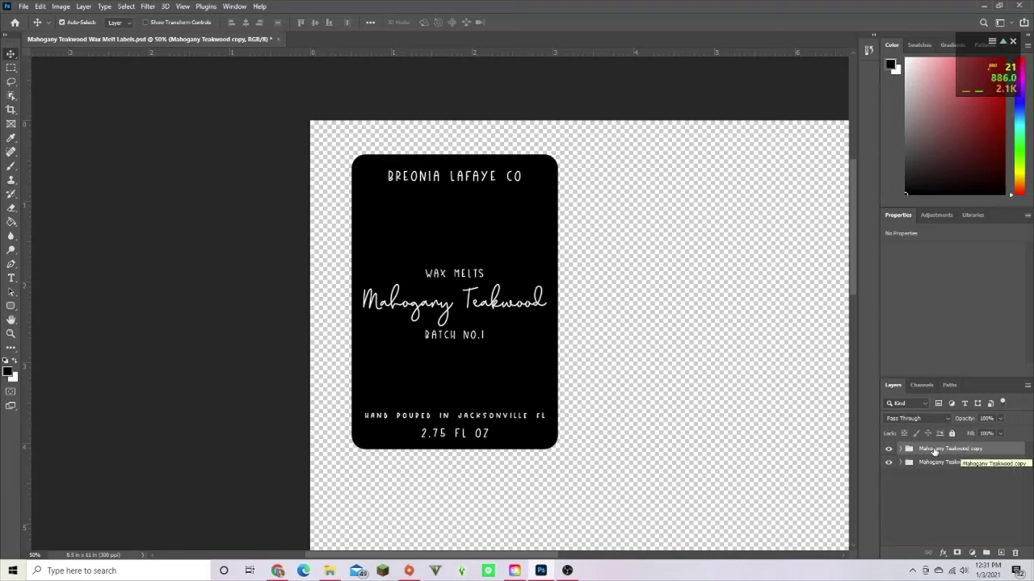
click(104, 7)
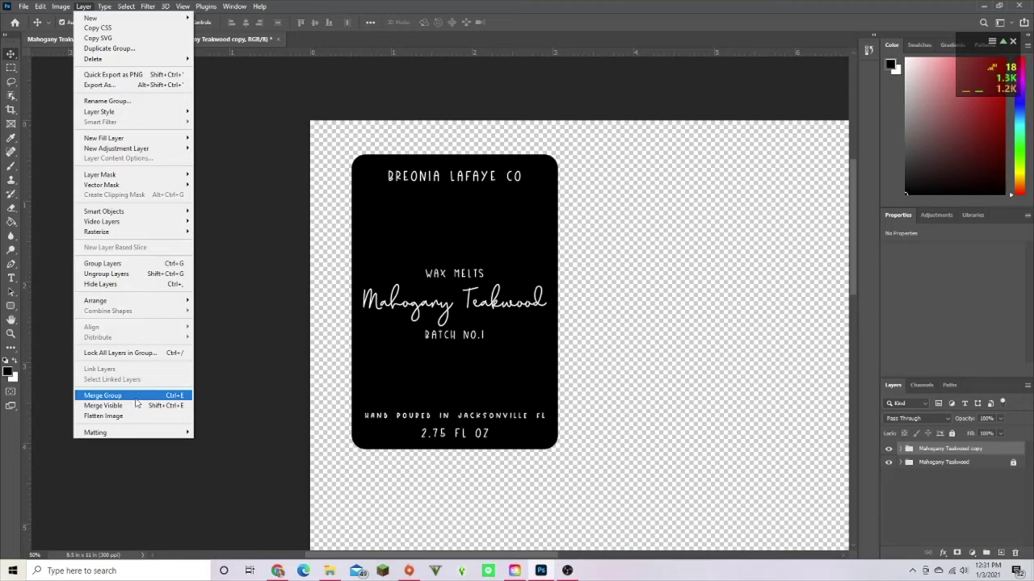
Merge the copy group into one pixel layer, hide the original group, and reposition the label.
click(135, 396)
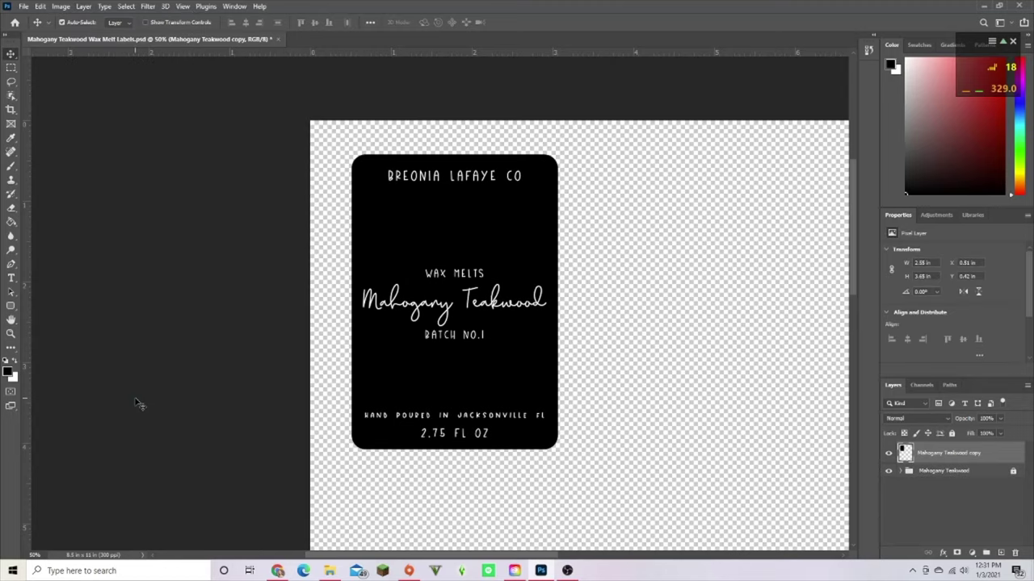
click(901, 472)
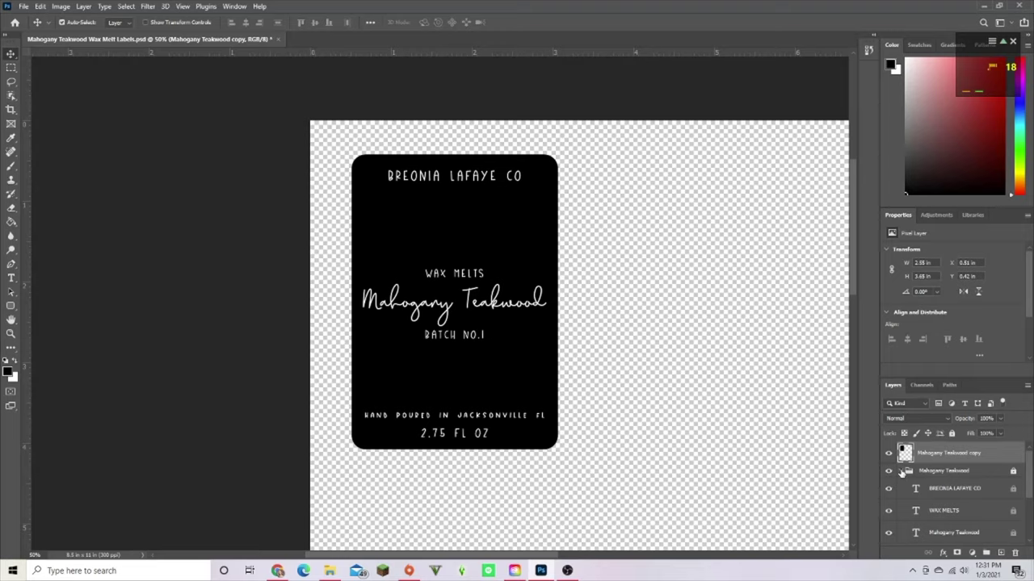
click(903, 472)
drag(438, 344, 778, 440)
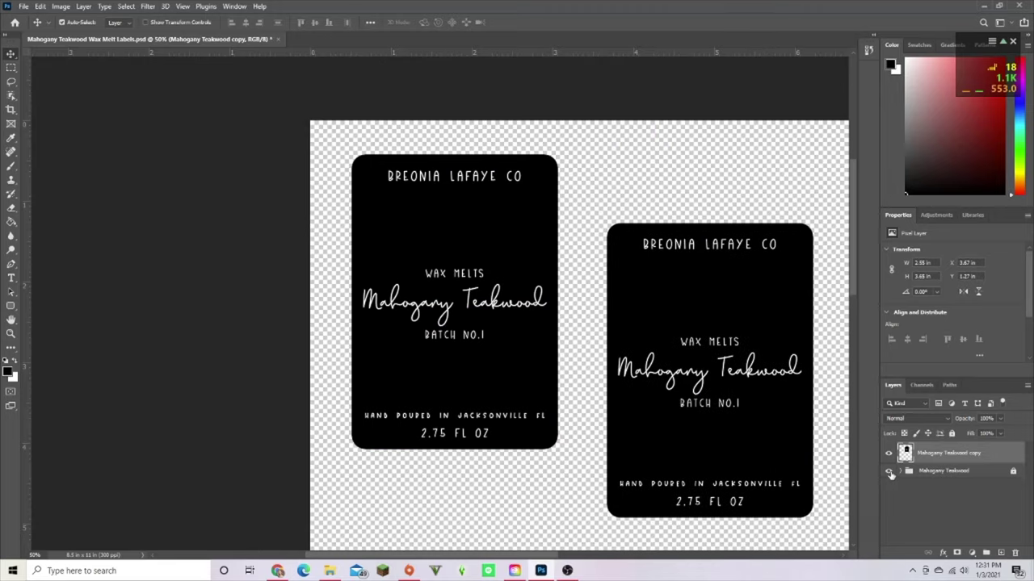
click(890, 474)
drag(734, 443, 503, 383)
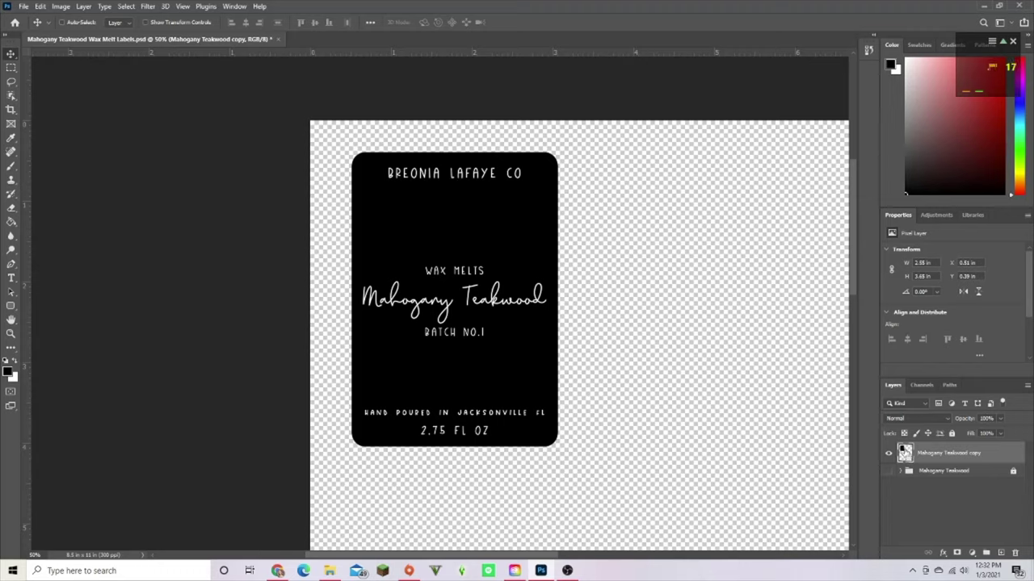
ctrl+click(905, 454)
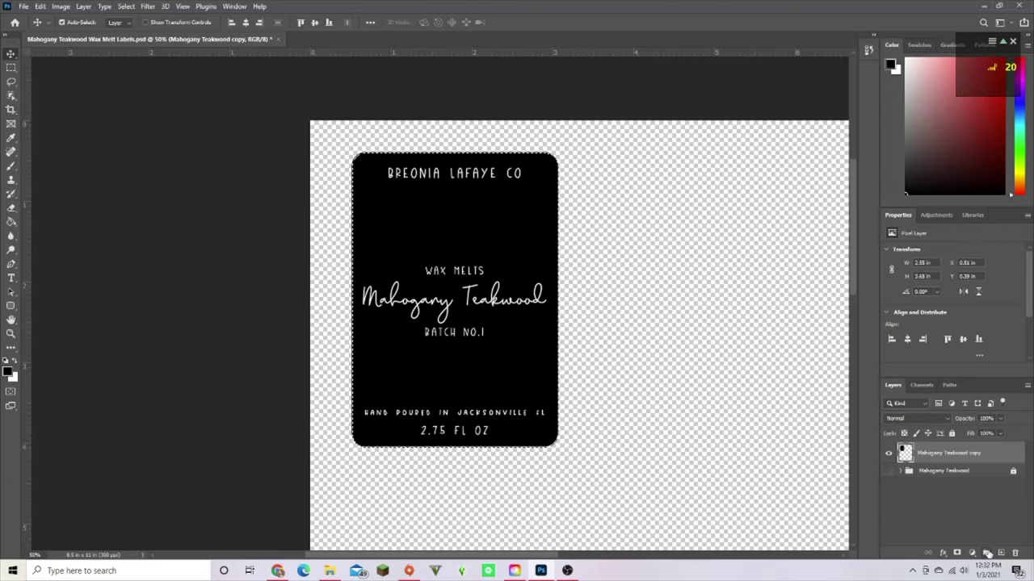
Add a new layer named Die Cut directly beneath the Mahogany Teakwood copy layer.
click(1001, 552)
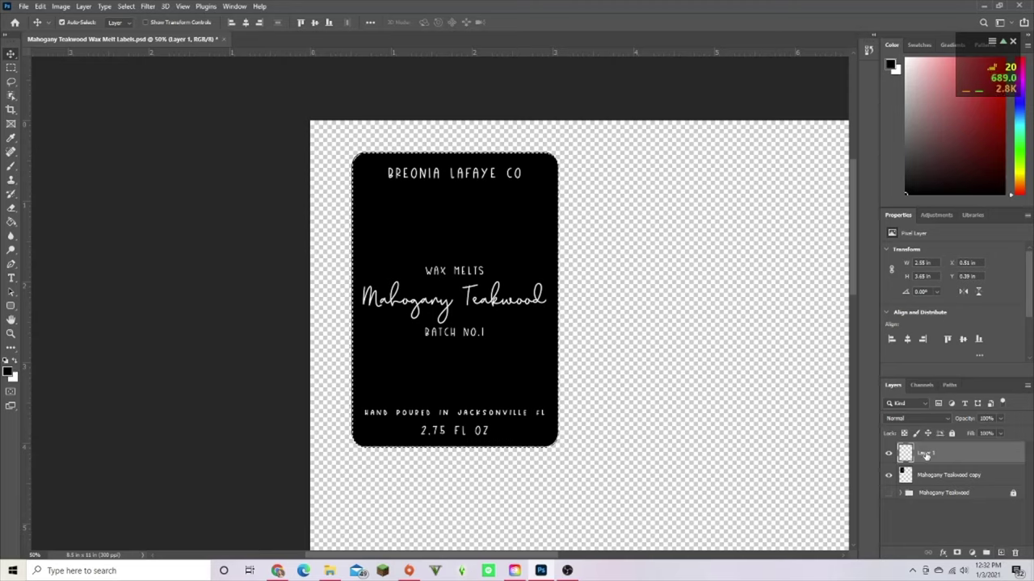
double_click(925, 454)
text(Background)
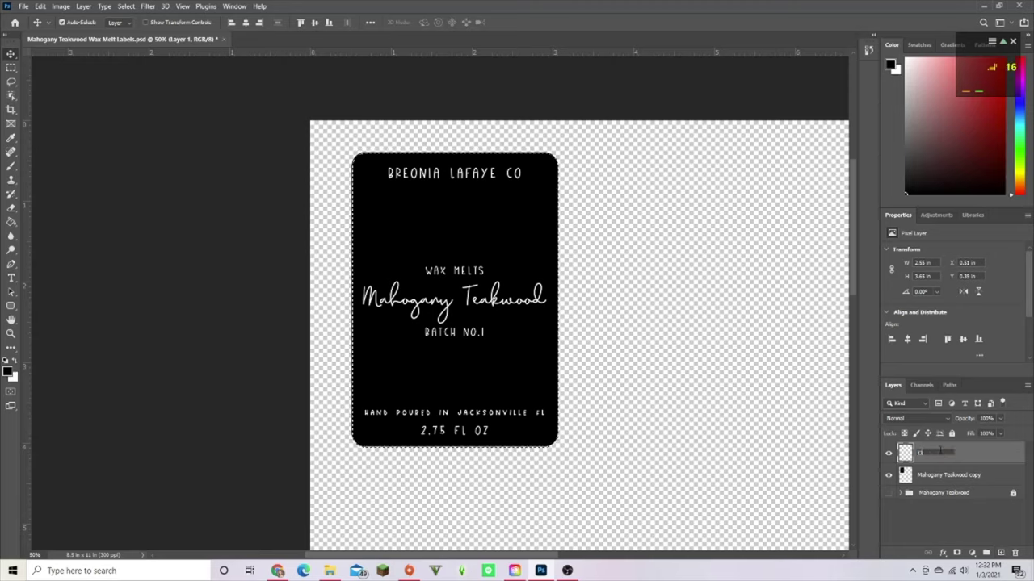
text(e)
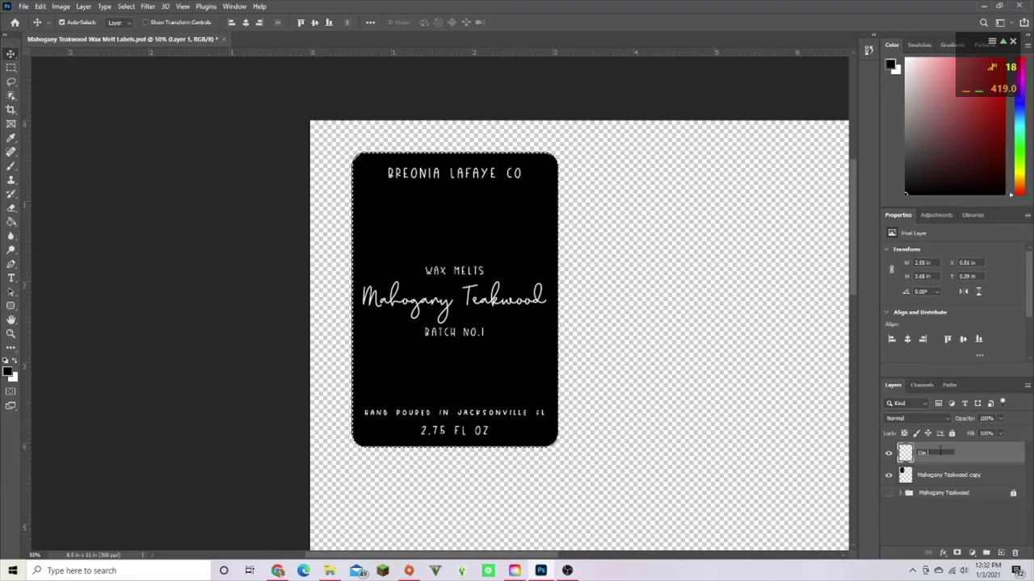
text( Cut)
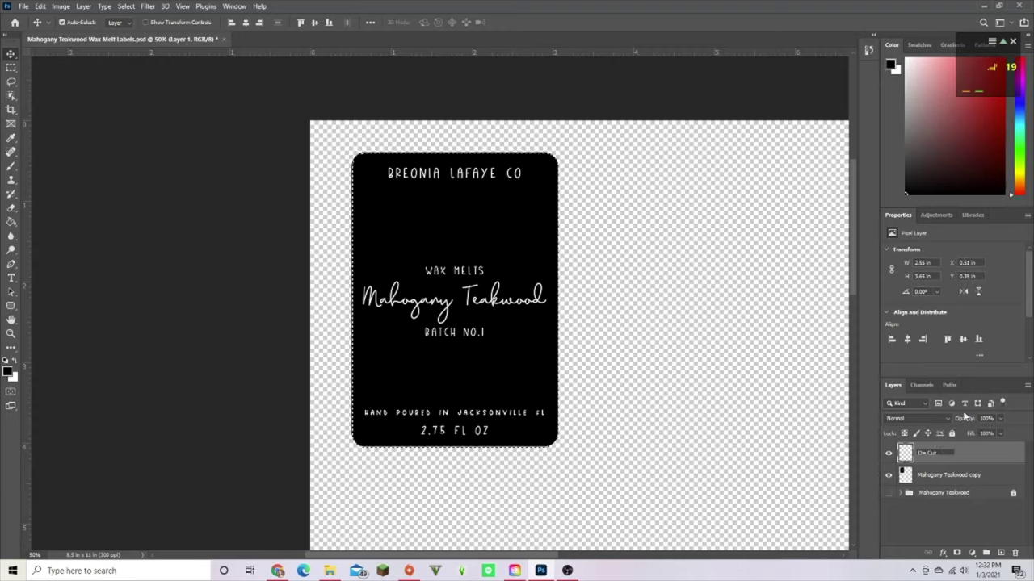
click(943, 552)
click(907, 513)
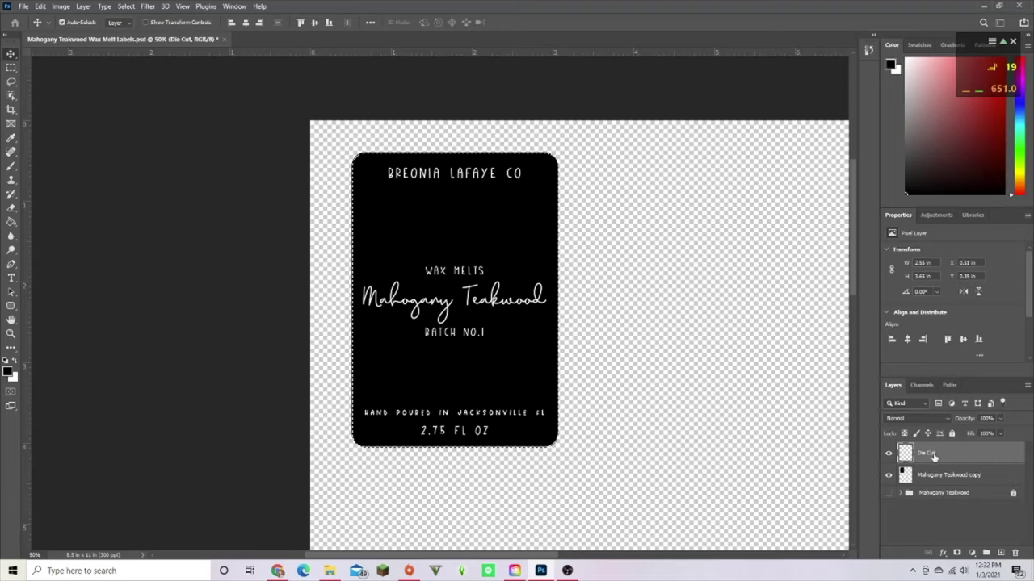
drag(929, 454, 931, 483)
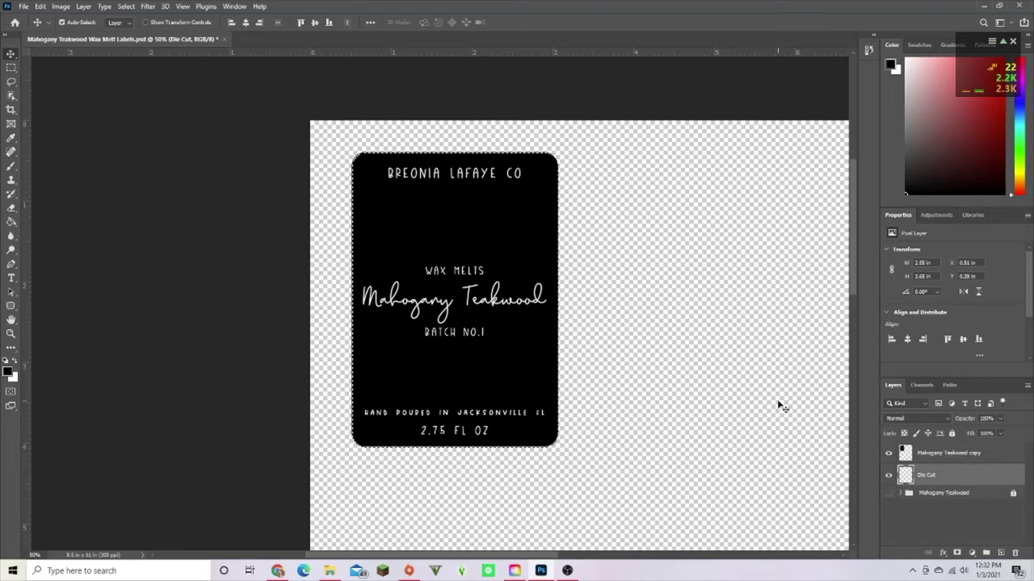
click(126, 6)
Expand the label's outline selection by 20 pixels via Select > Modify > Expand.
mouse_move(146, 169)
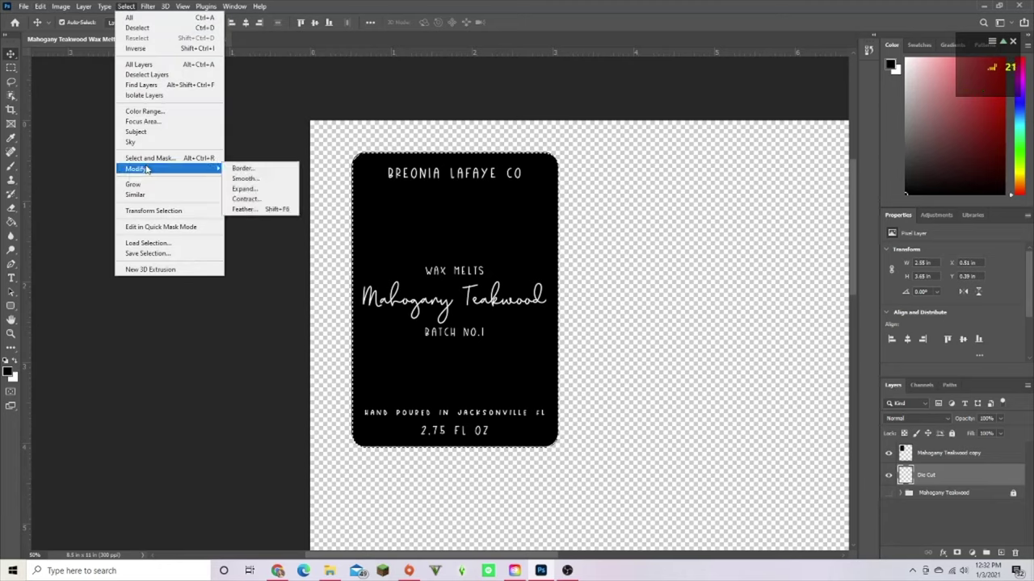
click(253, 190)
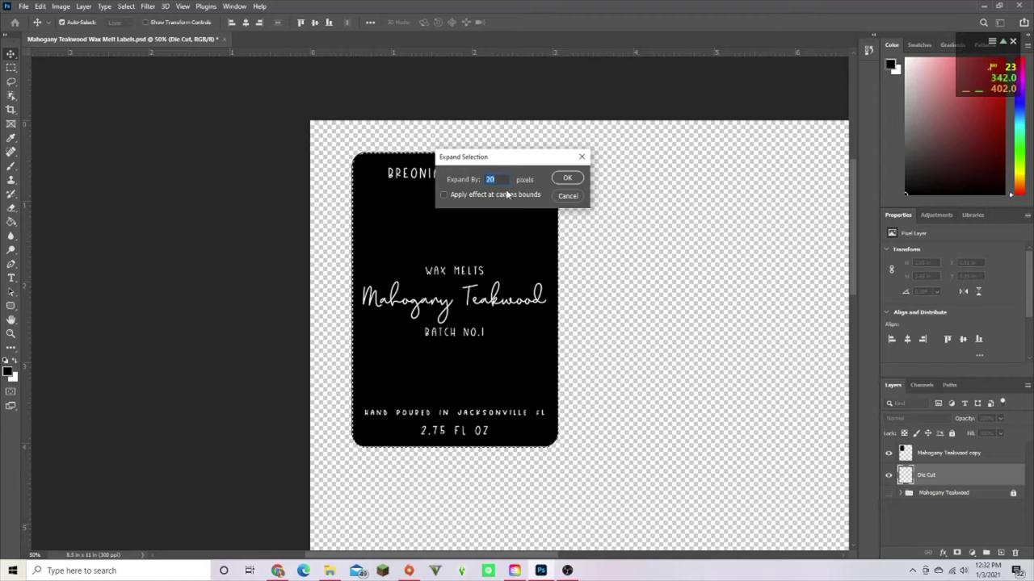
click(567, 178)
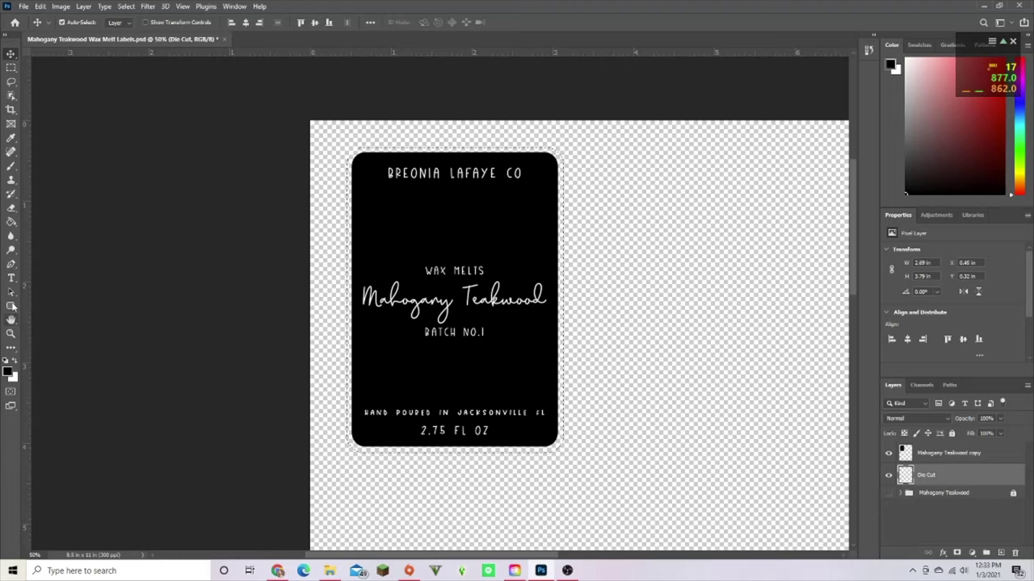
click(12, 222)
Fill the expanded outline on Die Cut with white (#ffffff) using the Paint Bucket.
right_click(12, 222)
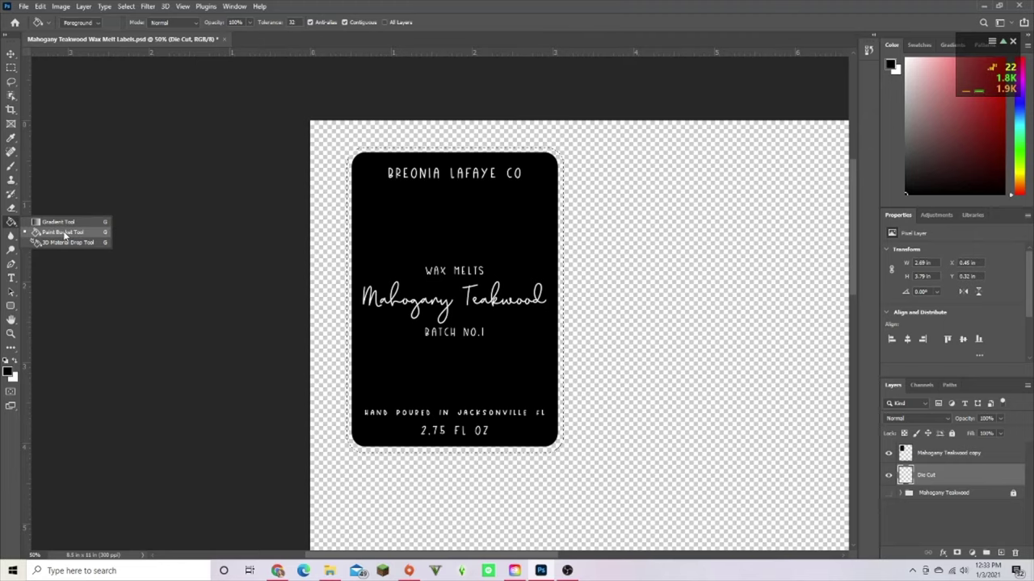
click(65, 232)
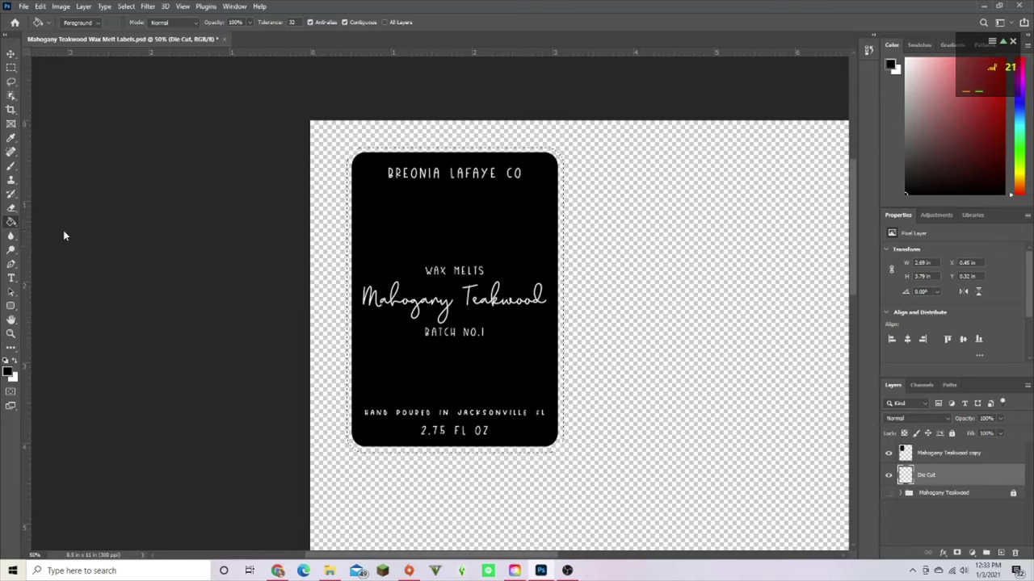
click(8, 372)
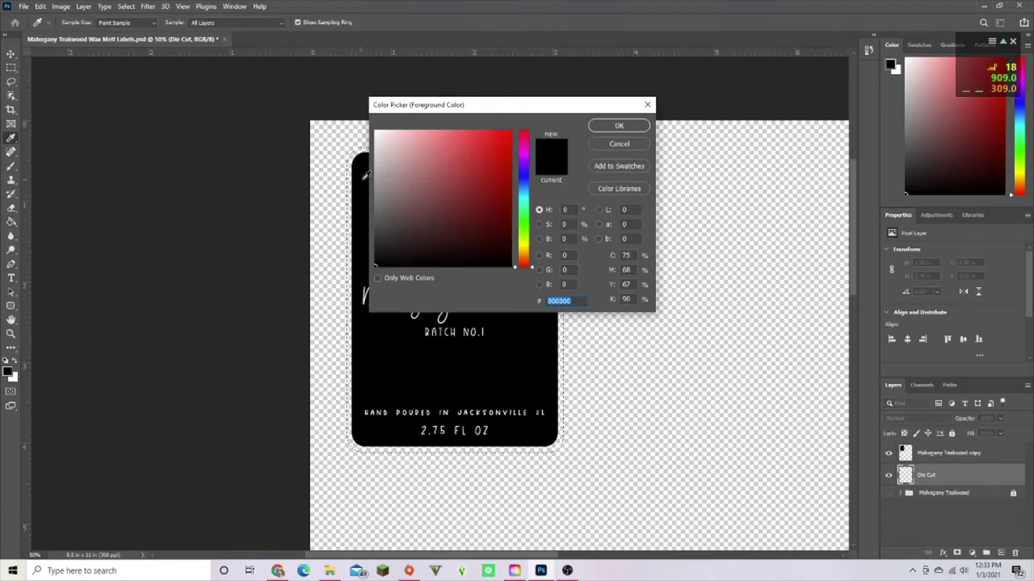
text(ffffff)
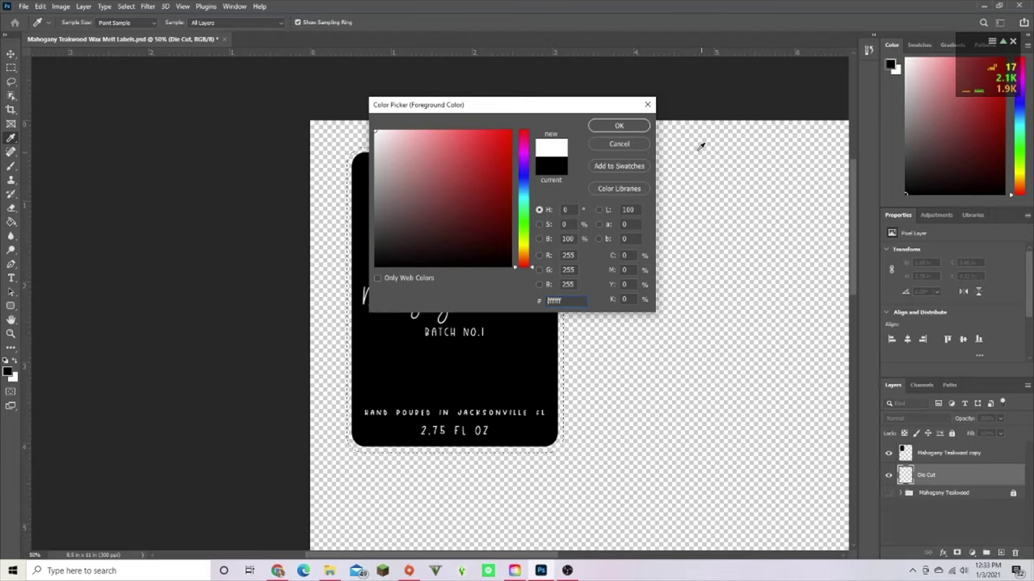
click(602, 126)
key(g)
click(354, 171)
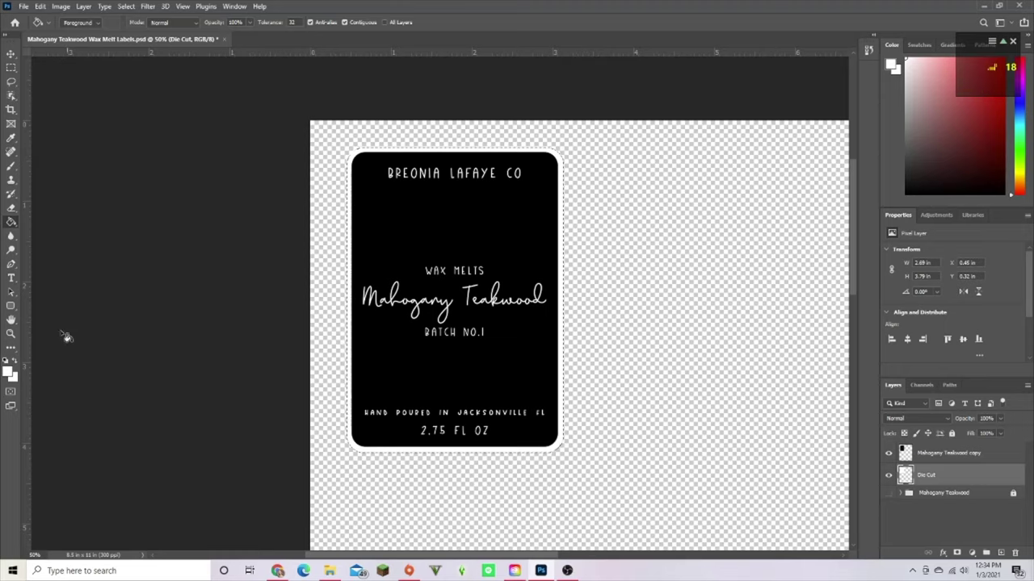
Change the foreground to pure black and refill the label's white border black.
click(11, 371)
drag(412, 171, 387, 323)
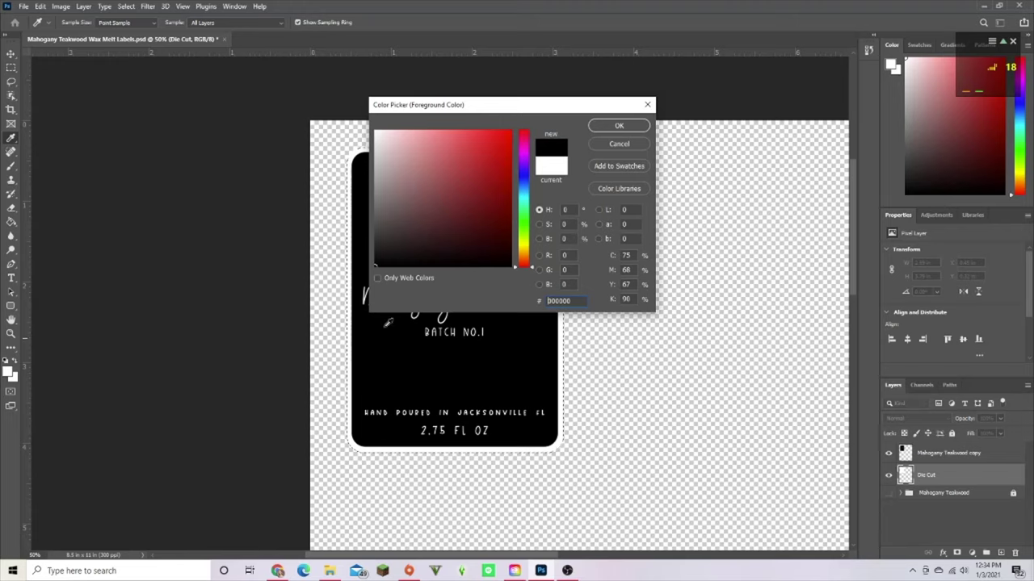
click(619, 126)
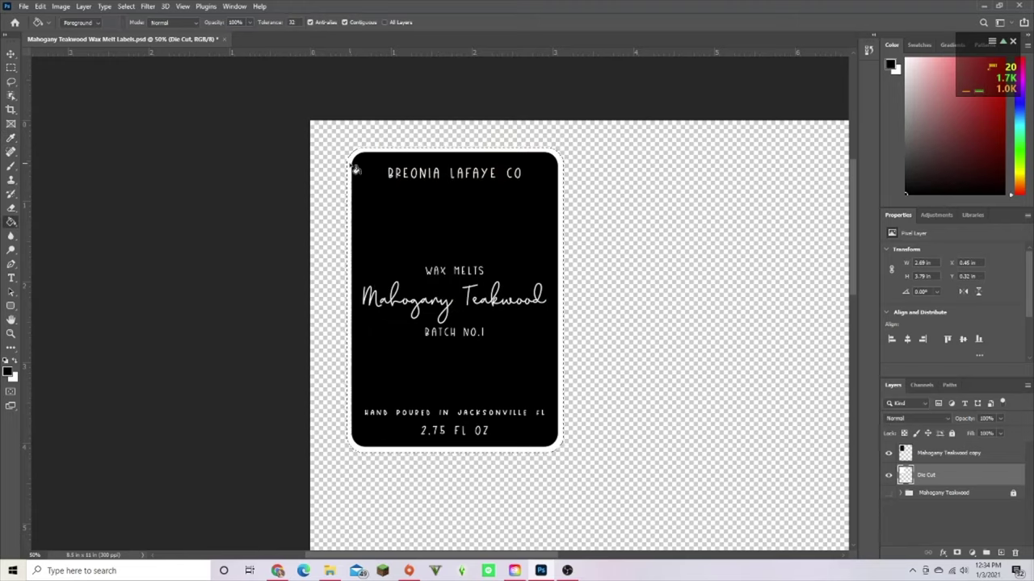
click(350, 168)
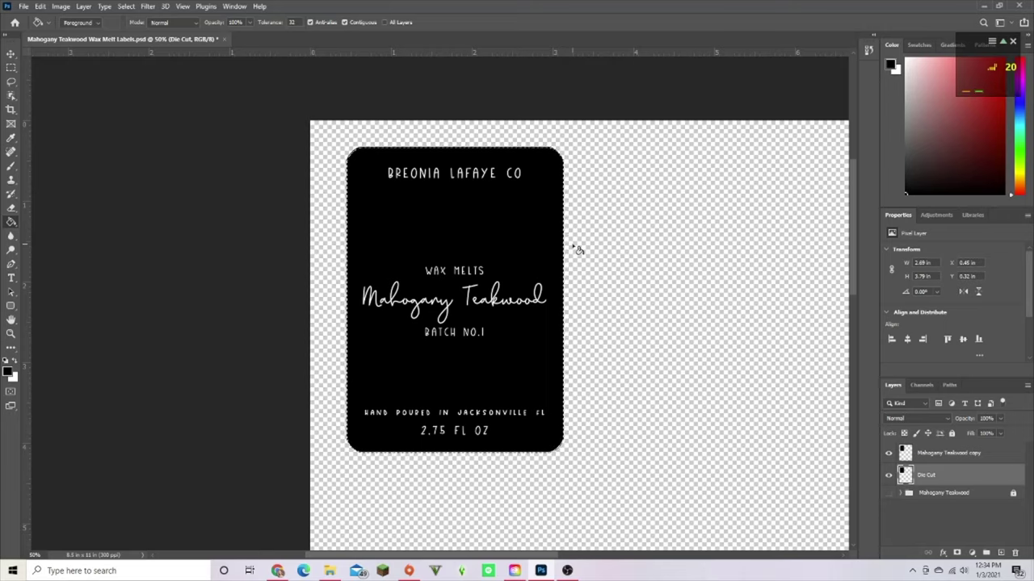
click(11, 54)
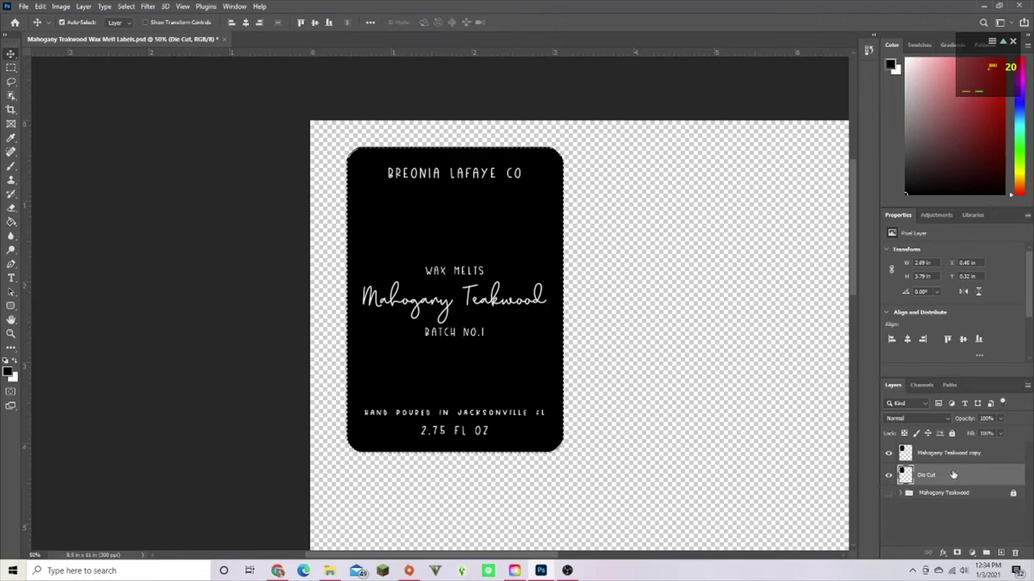
Group Die Cut and Mahogany Teakwood copy into Group 1, then deselect.
click(951, 462)
click(945, 476)
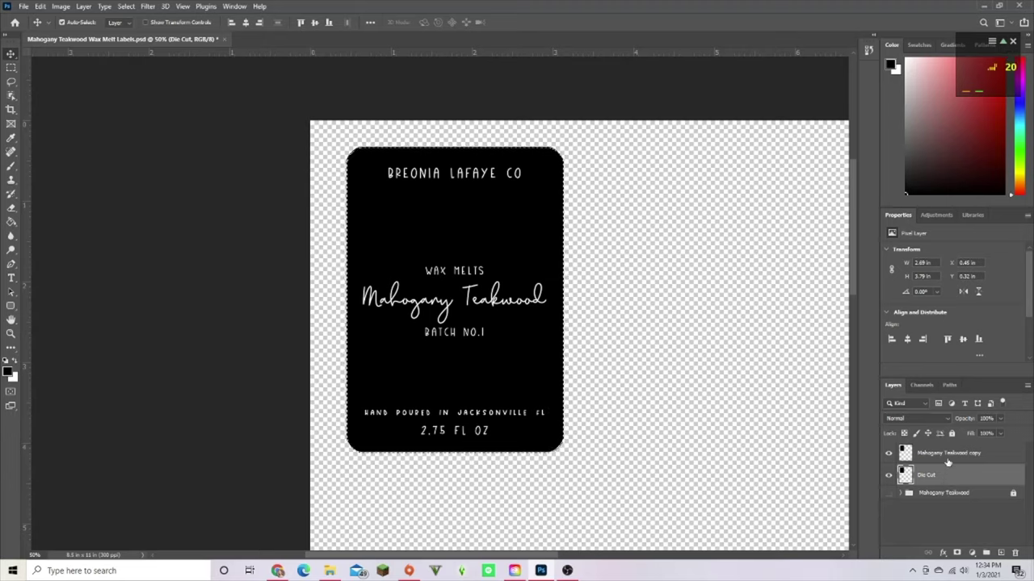
shift+click(948, 461)
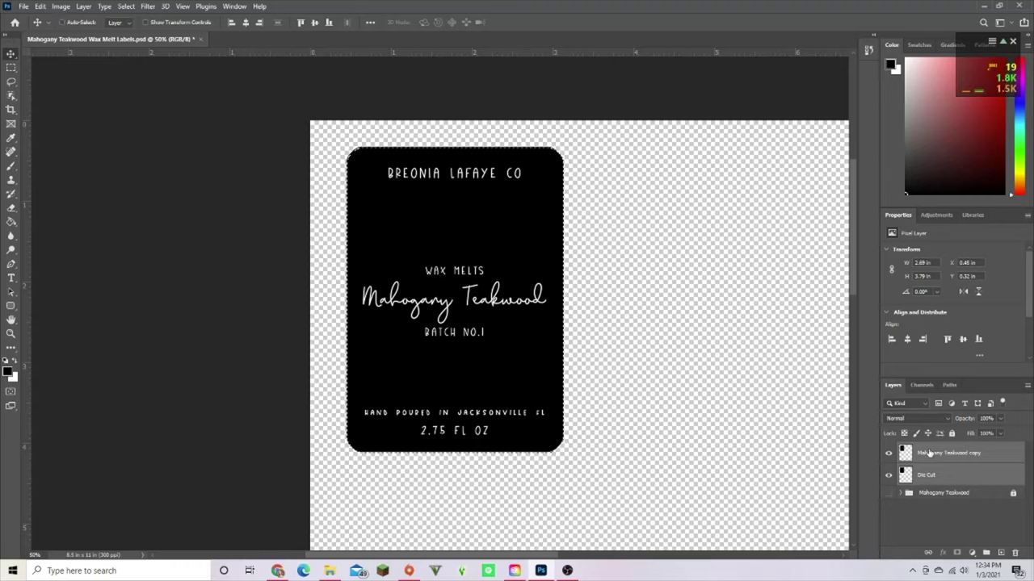
key(ctrl+g)
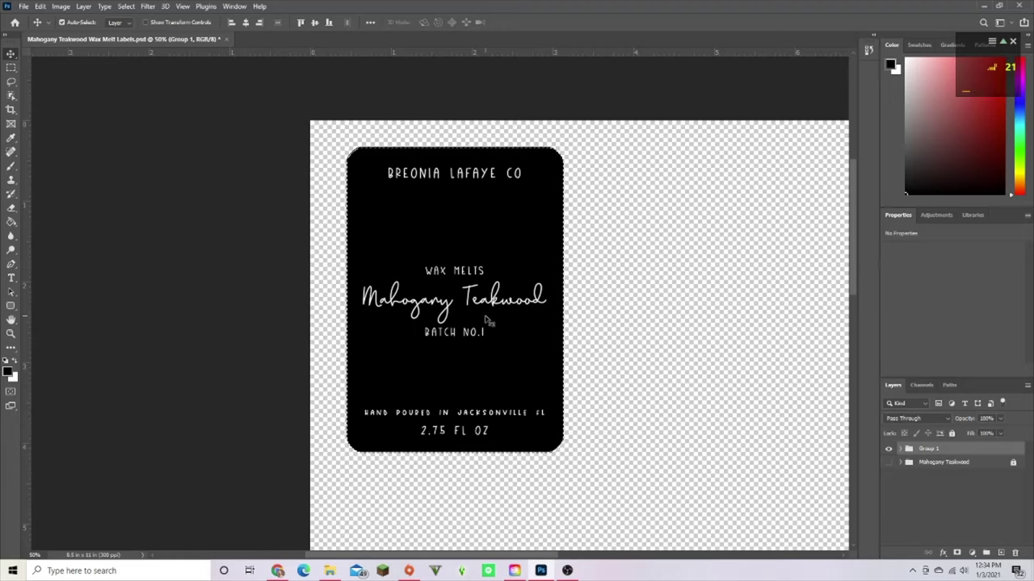
key(ctrl+d)
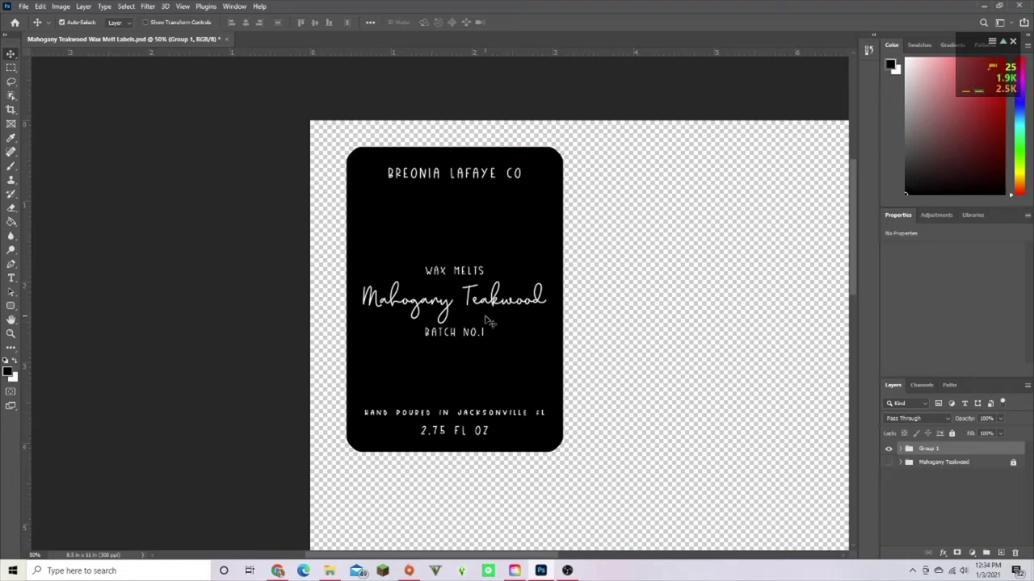
mouse_move(403, 266)
mouse_down()
mouse_move(621, 279)
mouse_move(398, 252)
mouse_move(650, 276)
mouse_move(620, 261)
mouse_move(388, 272)
mouse_move(429, 269)
mouse_move(422, 275)
mouse_up()
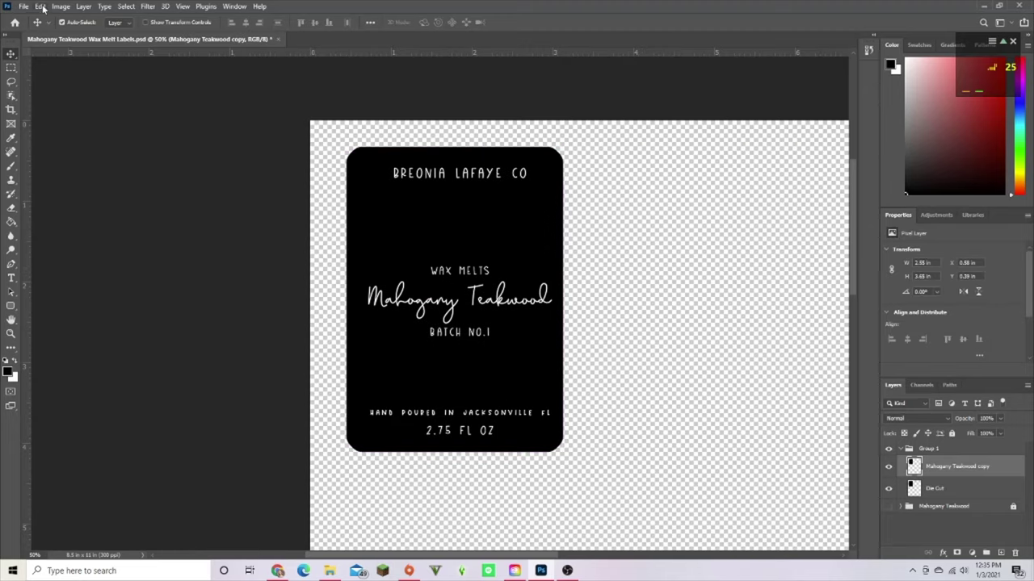
click(39, 6)
Undo the accidental shift, then copy the label and paste a second copy beside it.
click(50, 16)
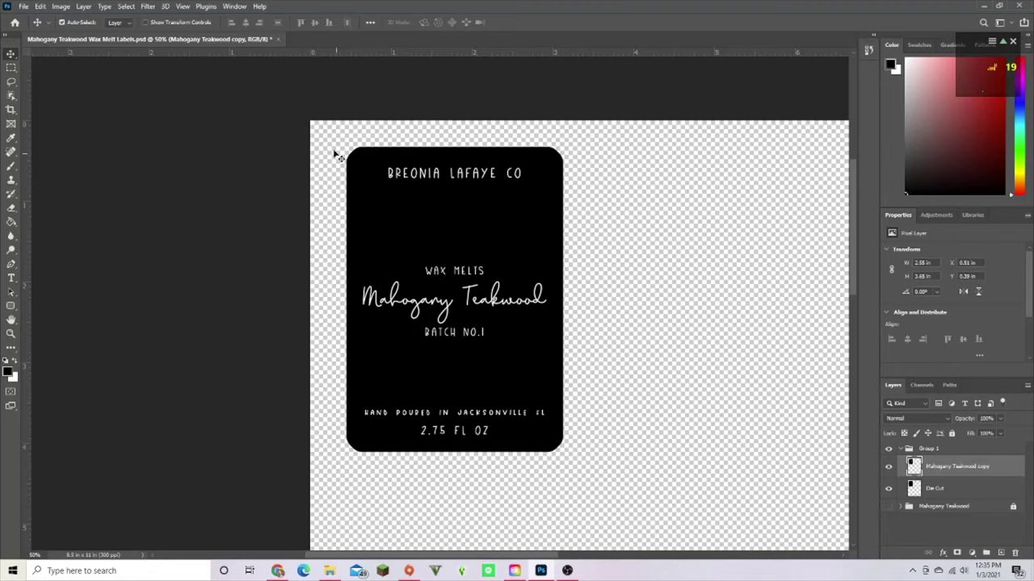
drag(331, 139, 692, 510)
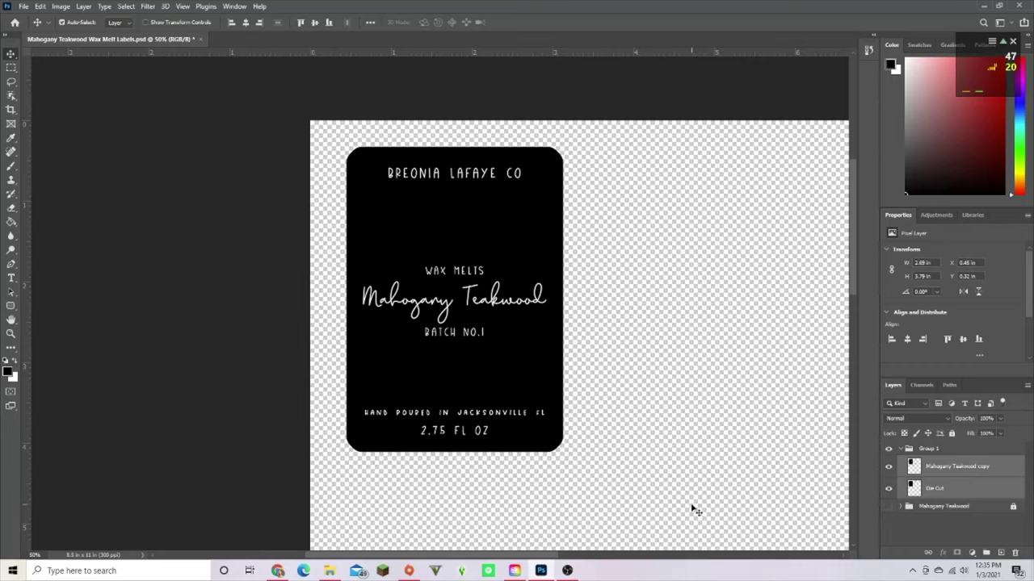
click(40, 7)
click(56, 80)
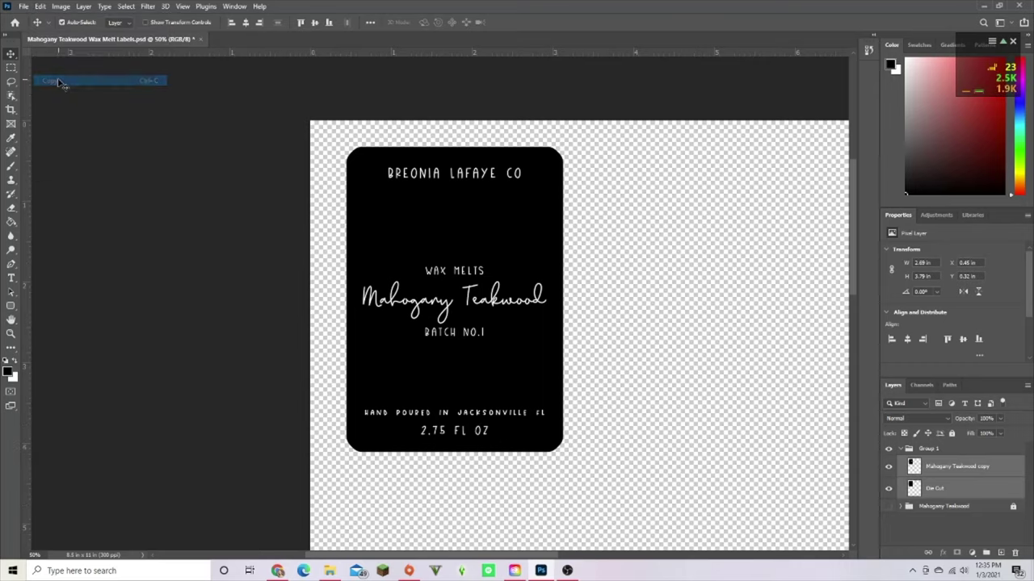
click(39, 6)
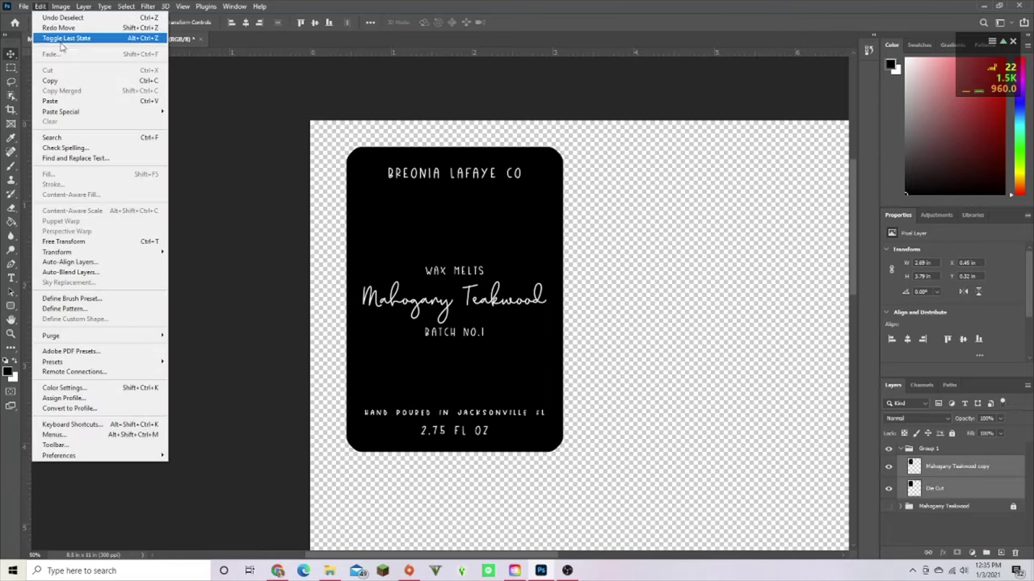
click(62, 100)
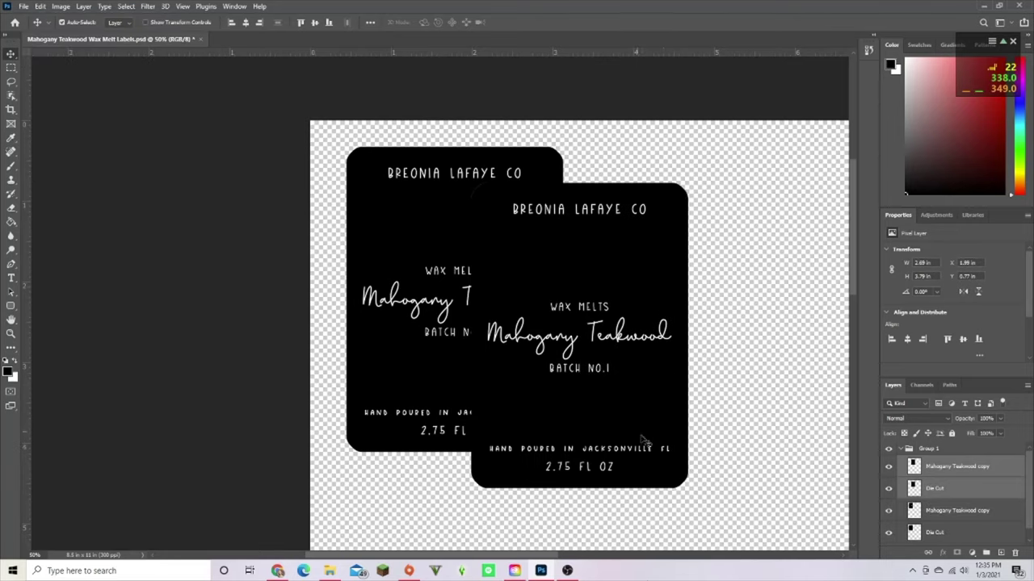
drag(519, 558, 591, 555)
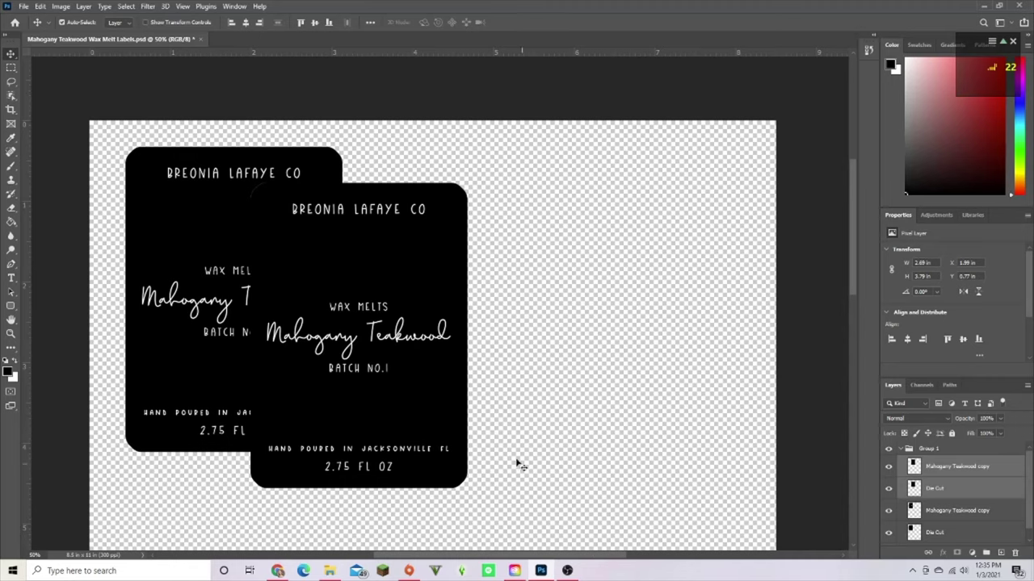
drag(407, 409, 540, 365)
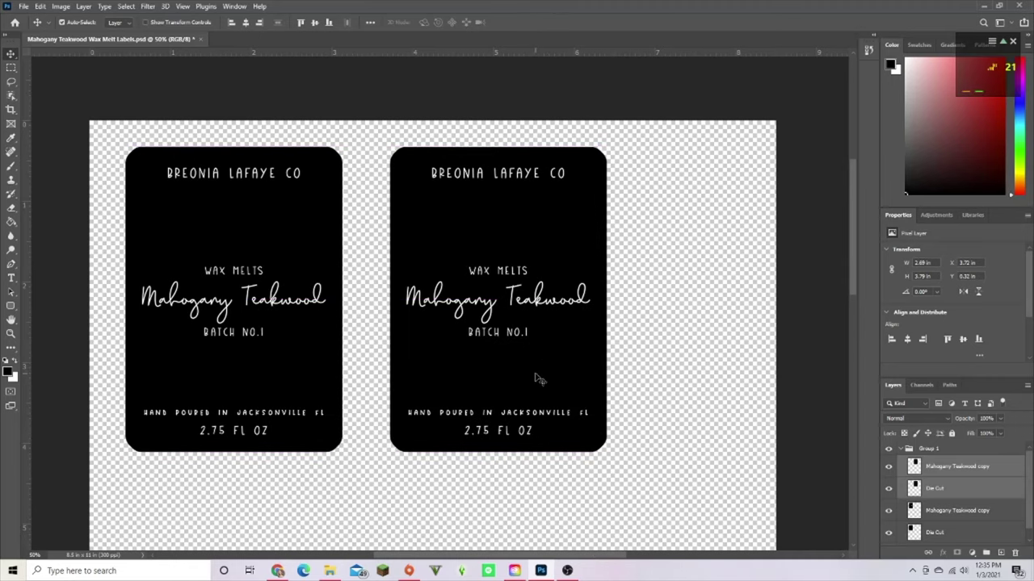
scroll(573, 346, down, 4)
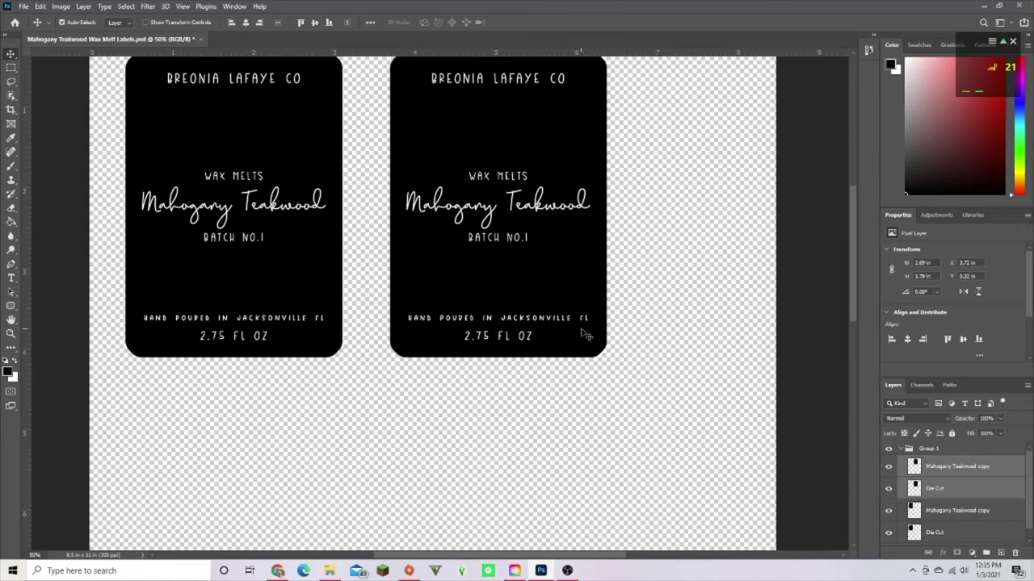
Paste more label copies and arrange four labels in a two-by-two grid.
click(40, 6)
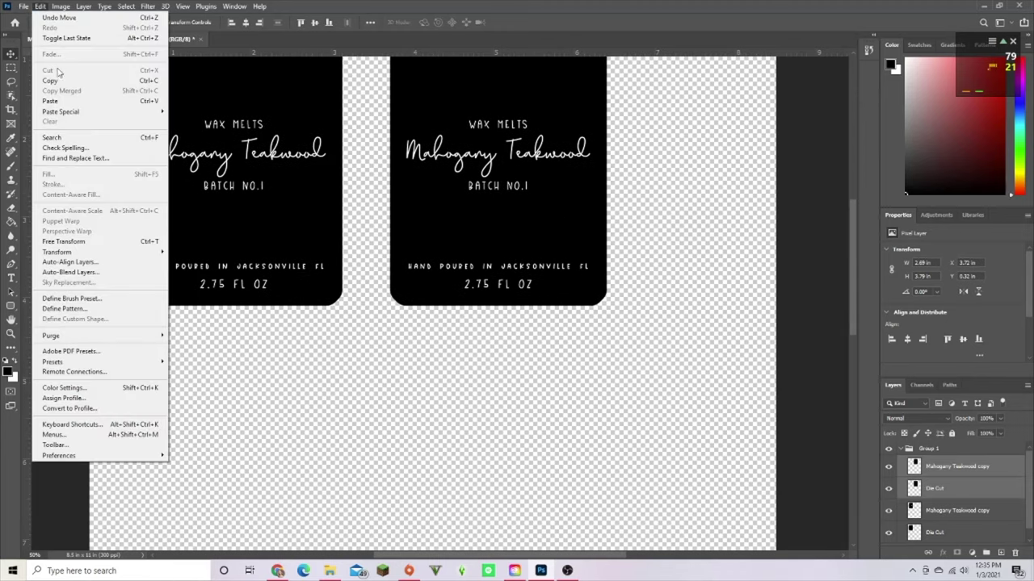
click(64, 97)
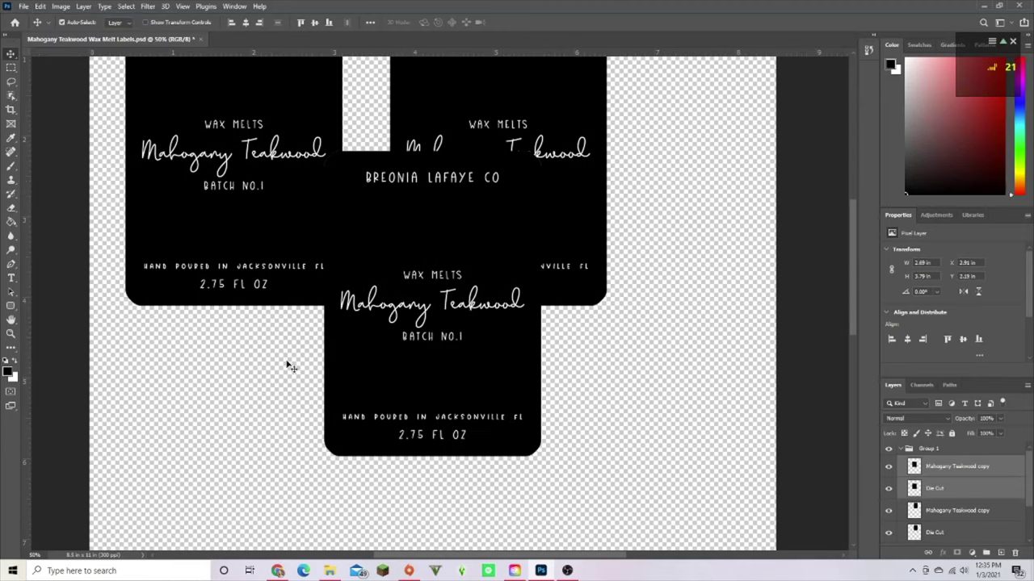
drag(446, 400, 317, 514)
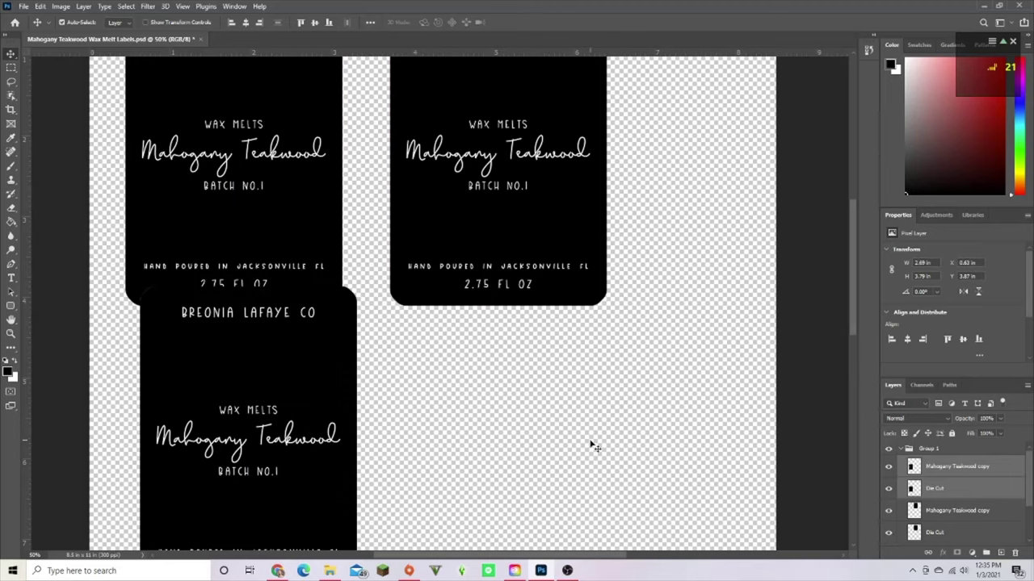
key(ctrl+minus)
key(ctrl+minus)
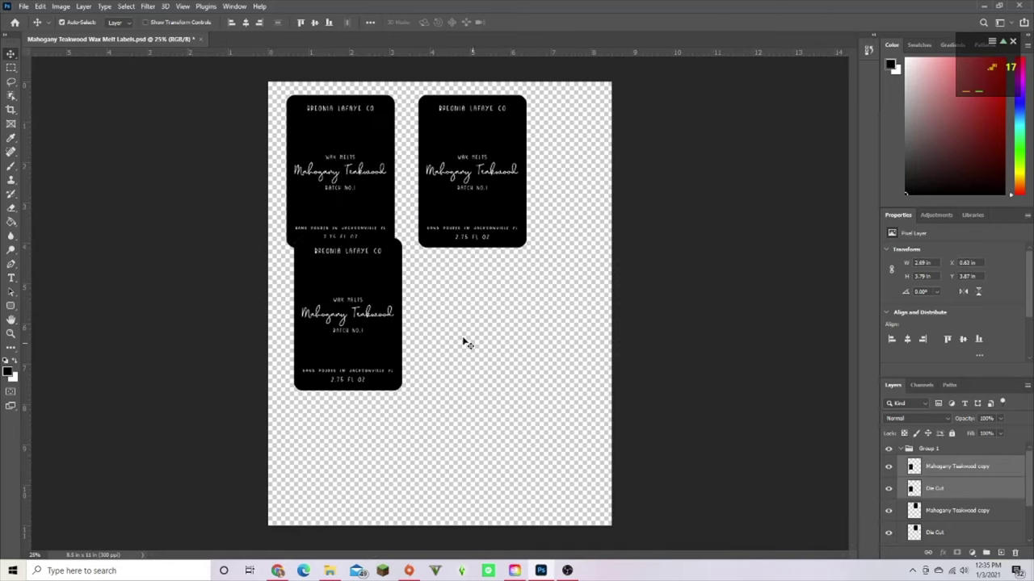
drag(358, 351, 483, 376)
Add a fifth label rotated 90 degrees at the bottom left and tighten the grid spacing.
drag(472, 340, 384, 493)
key(ctrl+t)
drag(448, 559, 484, 533)
key(Return)
drag(414, 475, 384, 438)
drag(377, 347, 376, 340)
drag(496, 362, 495, 355)
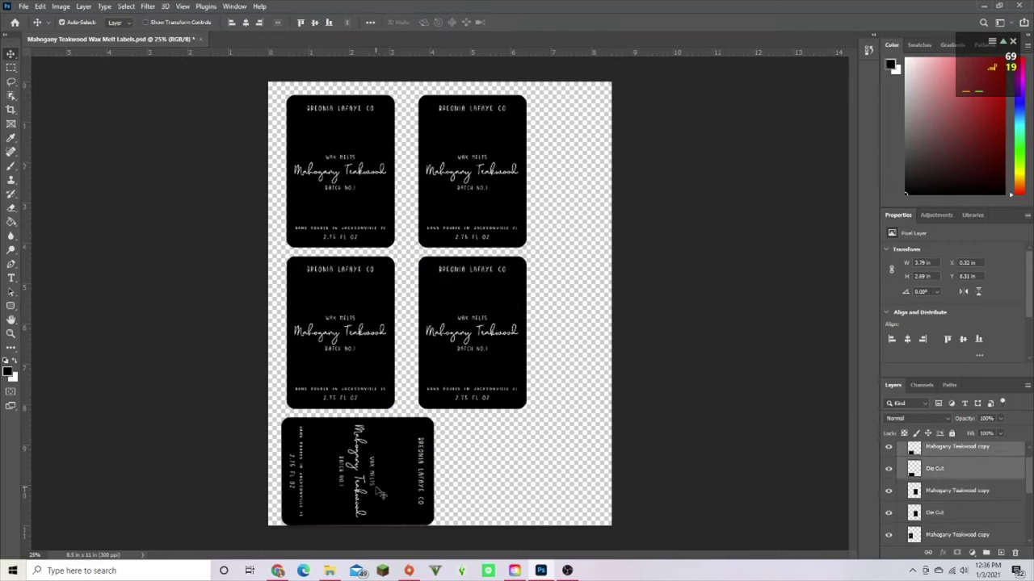
drag(364, 473, 360, 475)
Add a sixth label turned sideways at the bottom right.
drag(473, 340, 539, 475)
key(ctrl+t)
drag(602, 549, 625, 406)
key(Return)
drag(575, 462, 566, 468)
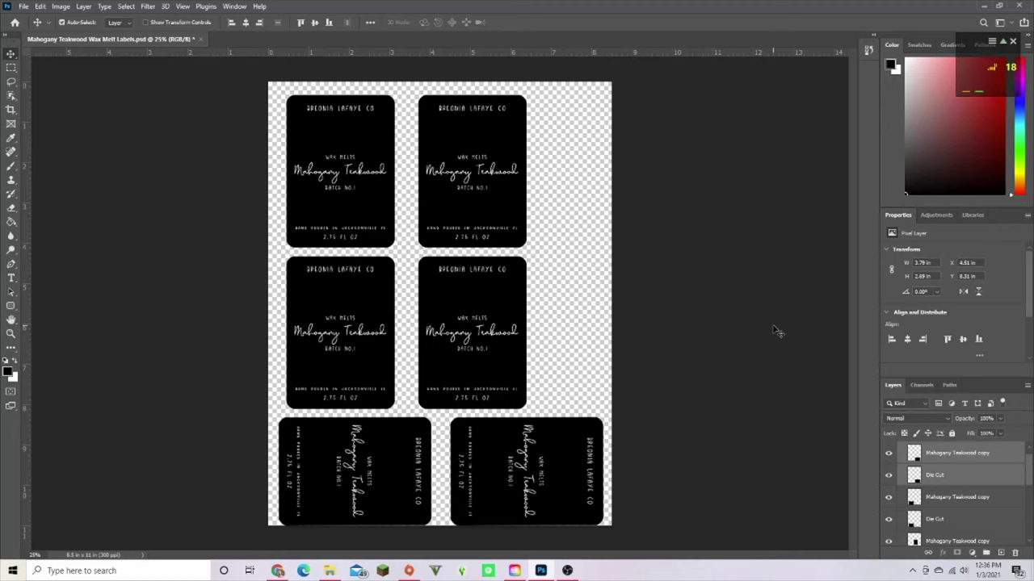
Select all six labels, nudge them up, and group them with Ctrl+G.
drag(274, 97, 607, 519)
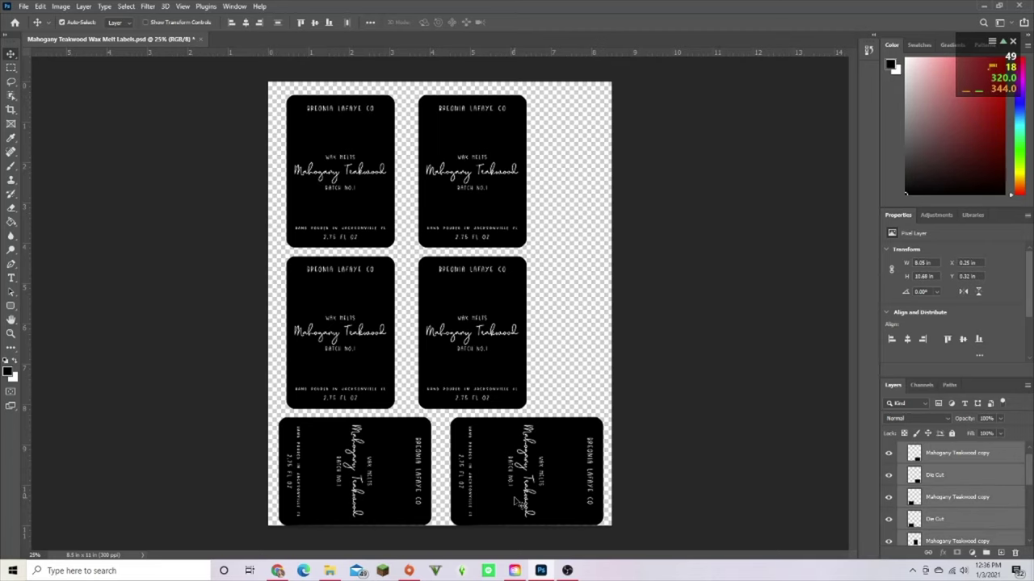
drag(516, 502, 515, 498)
key(shift+Up)
key(shift+Up)
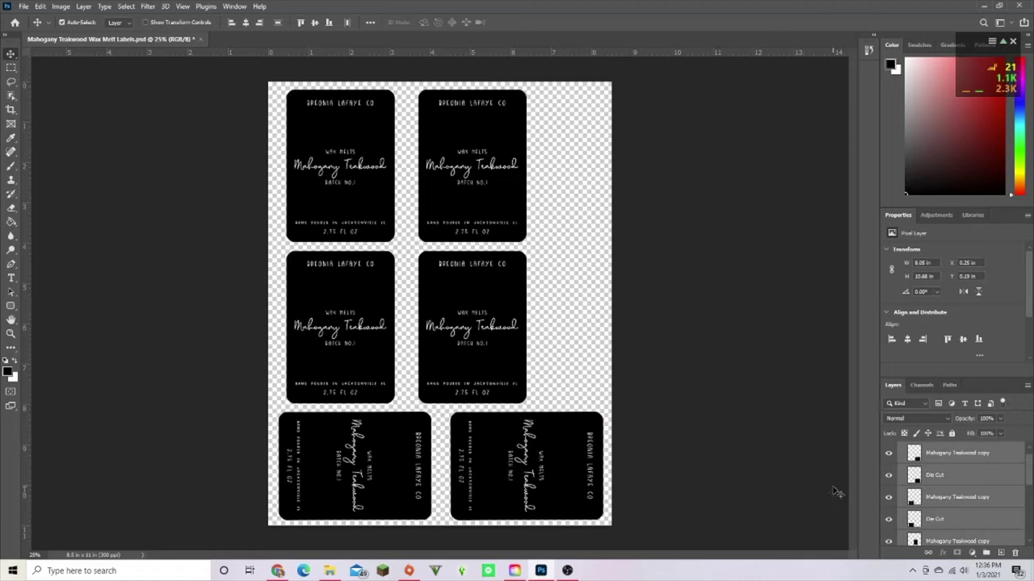
key(ctrl+g)
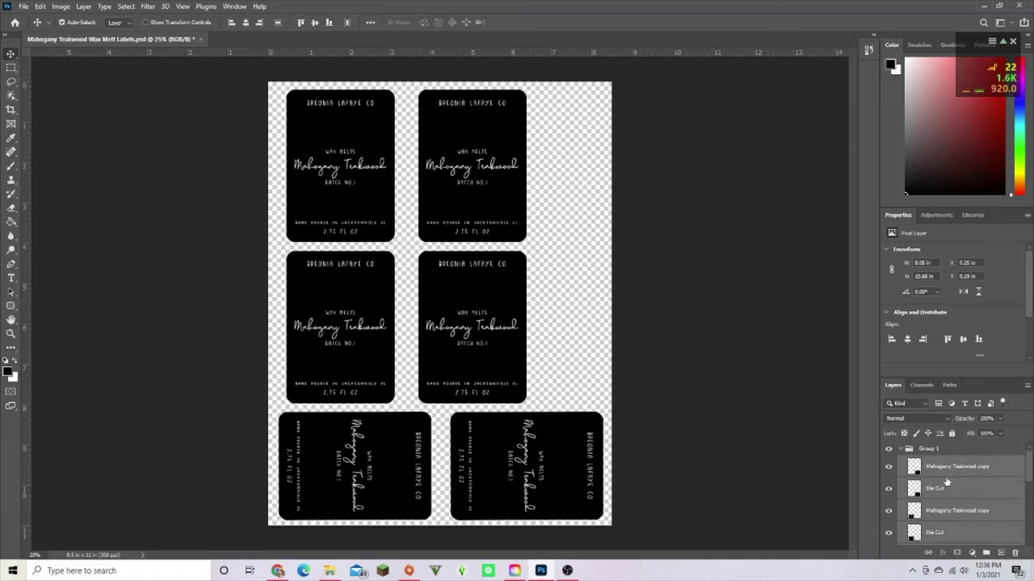
Set up Export As for a 2550 × 3300 px PNG with transparency kept.
click(901, 450)
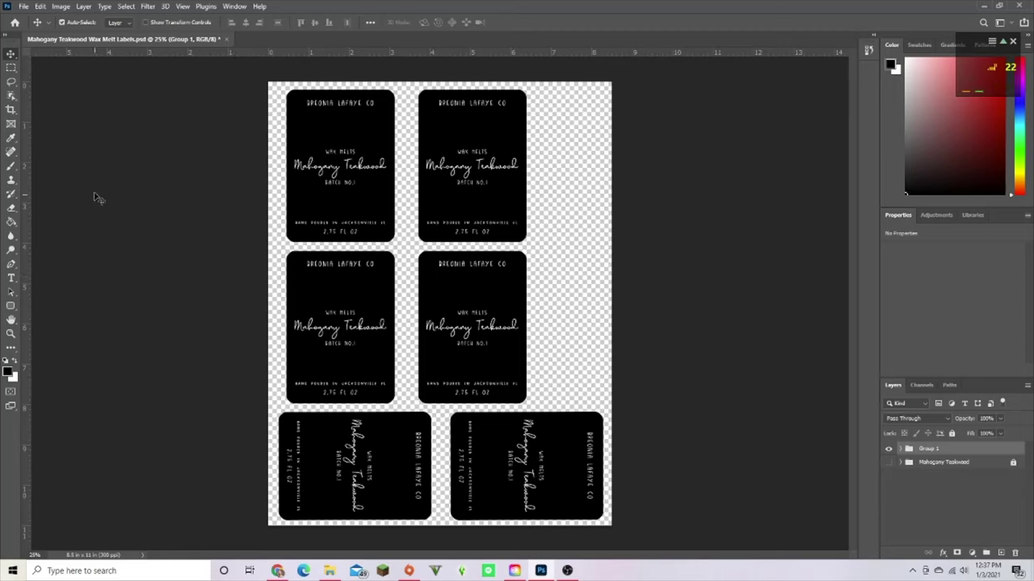
click(25, 7)
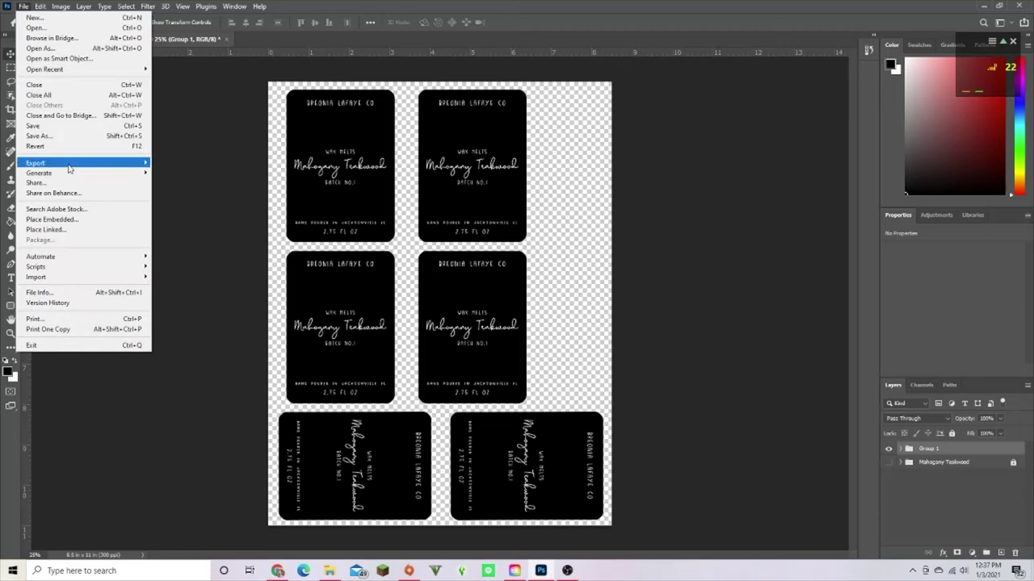
mouse_move(69, 168)
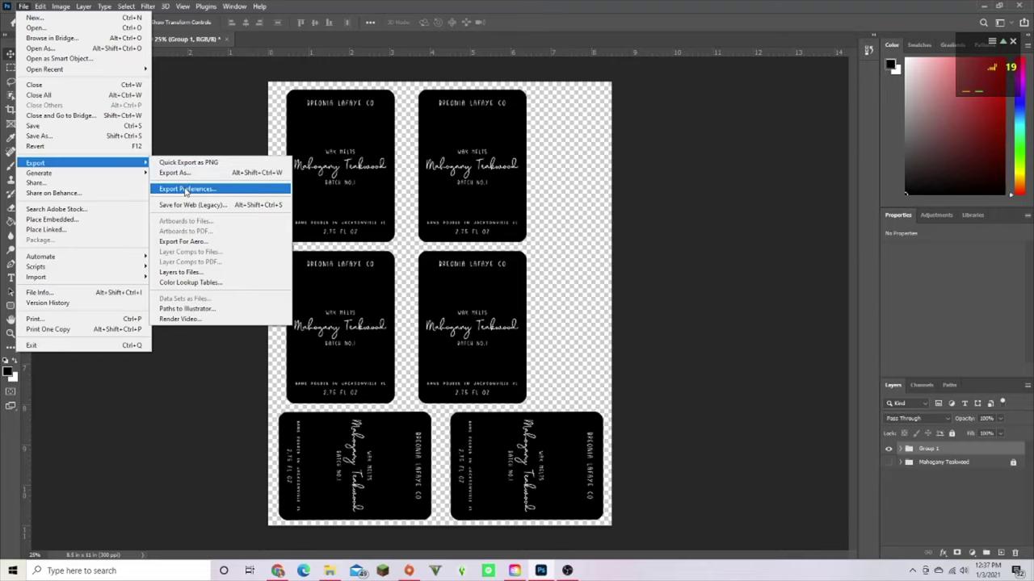
click(184, 173)
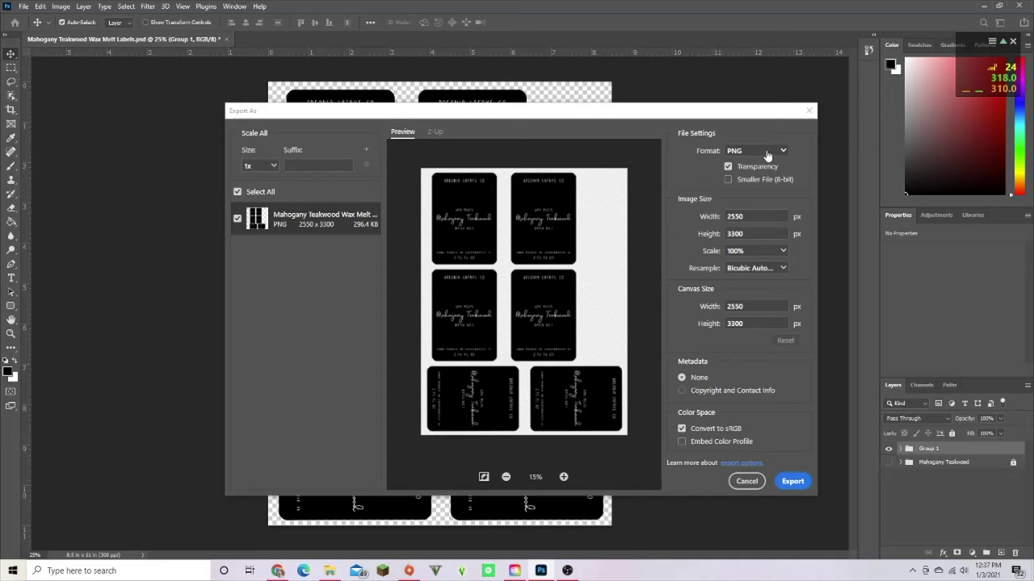
click(736, 152)
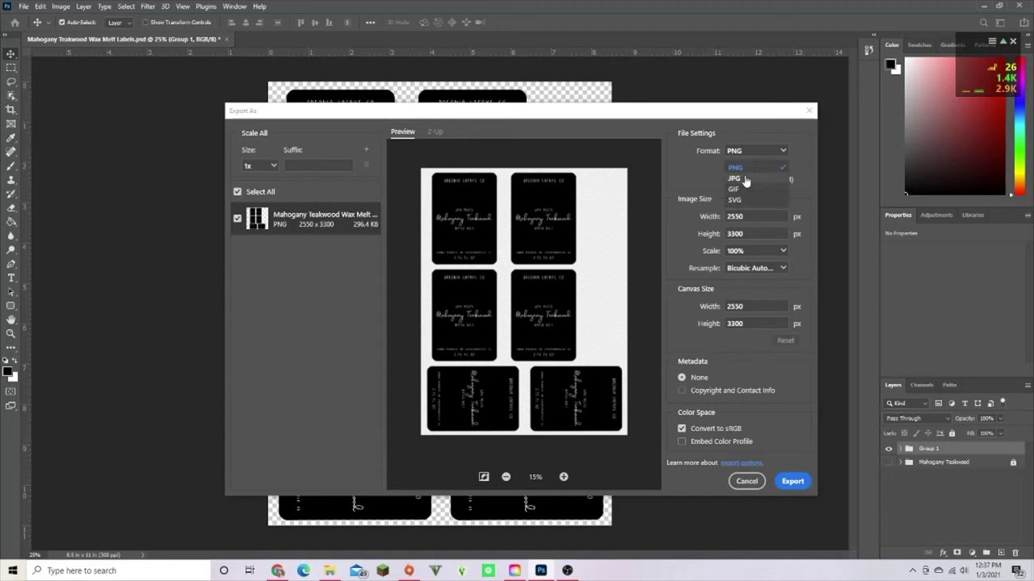
click(747, 153)
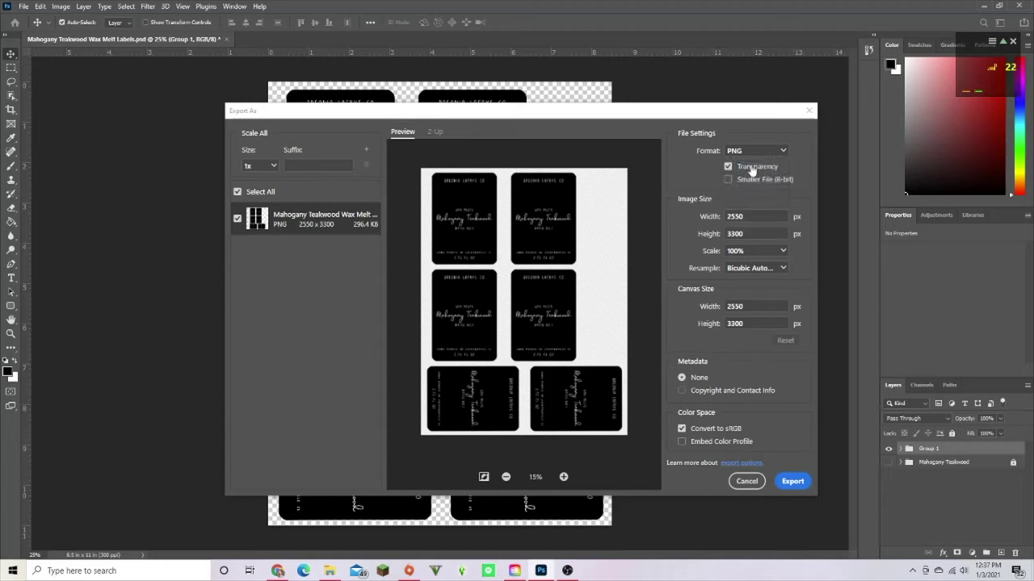
click(791, 483)
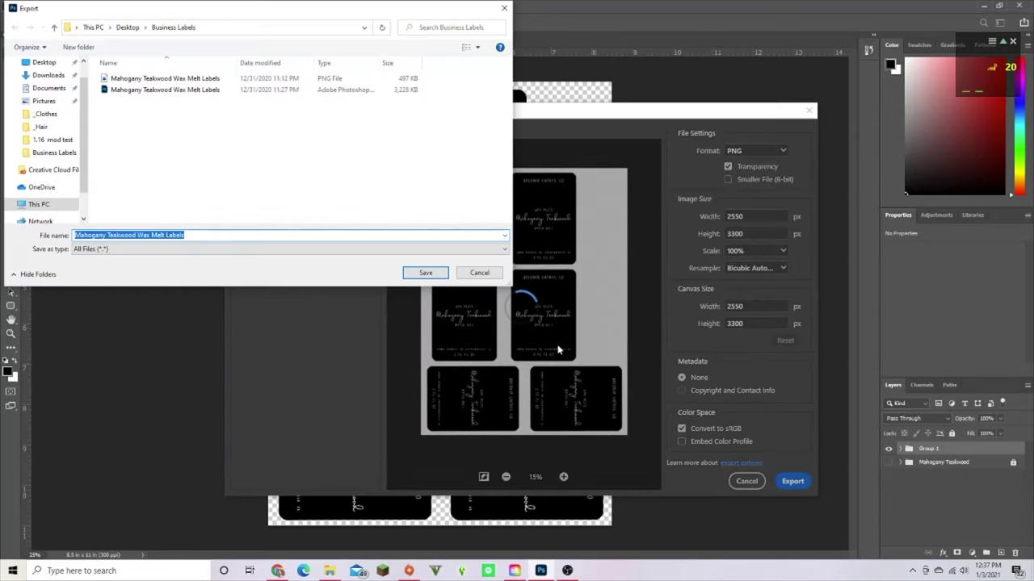
Save as Mahogany Teakwood Wax Melt Labels.png in Business Labels, replacing the old file.
click(425, 273)
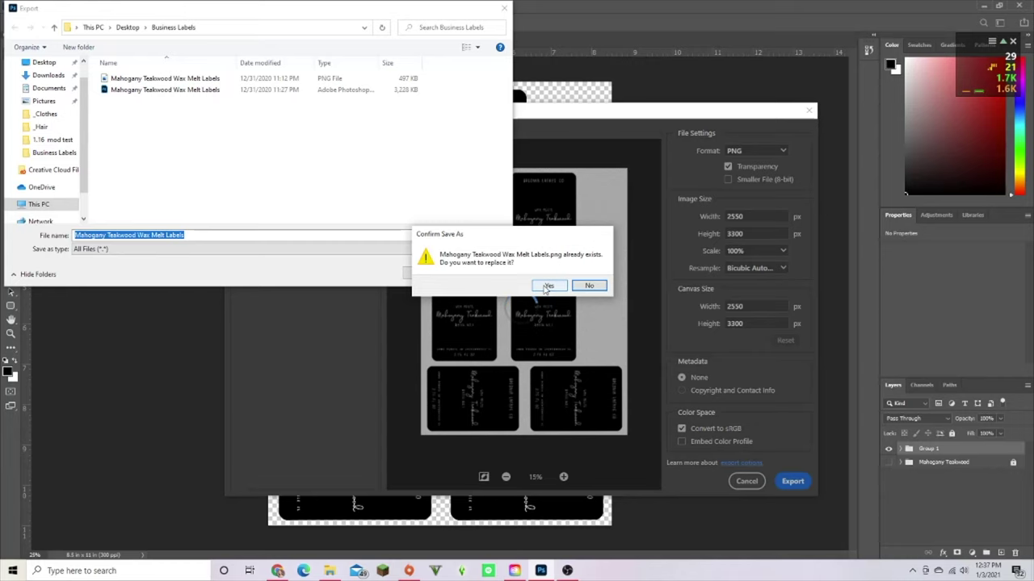
click(547, 286)
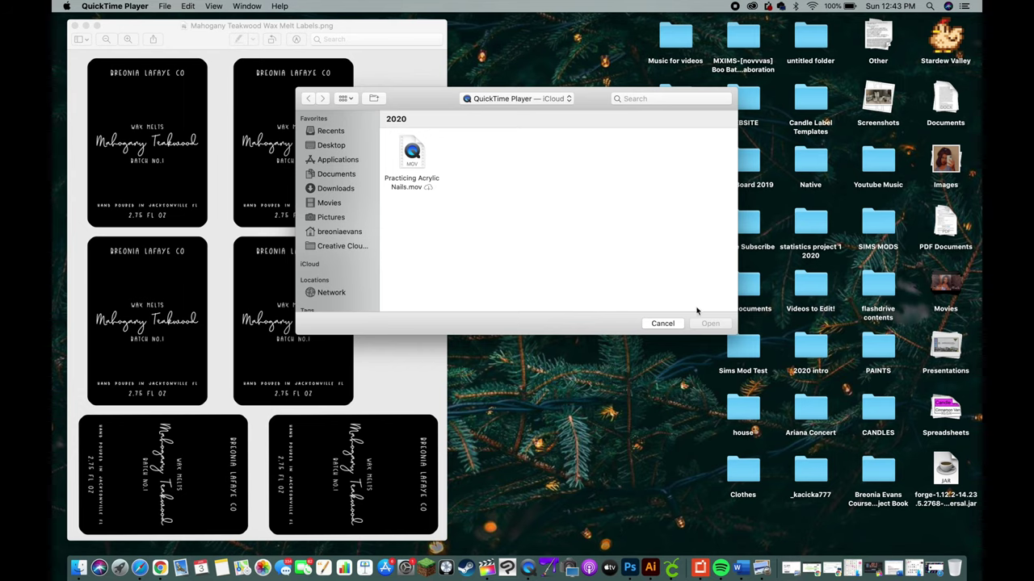
Cancel QuickTime's Open dialog, launch Cricut Design Space, and start a new blank project.
click(663, 323)
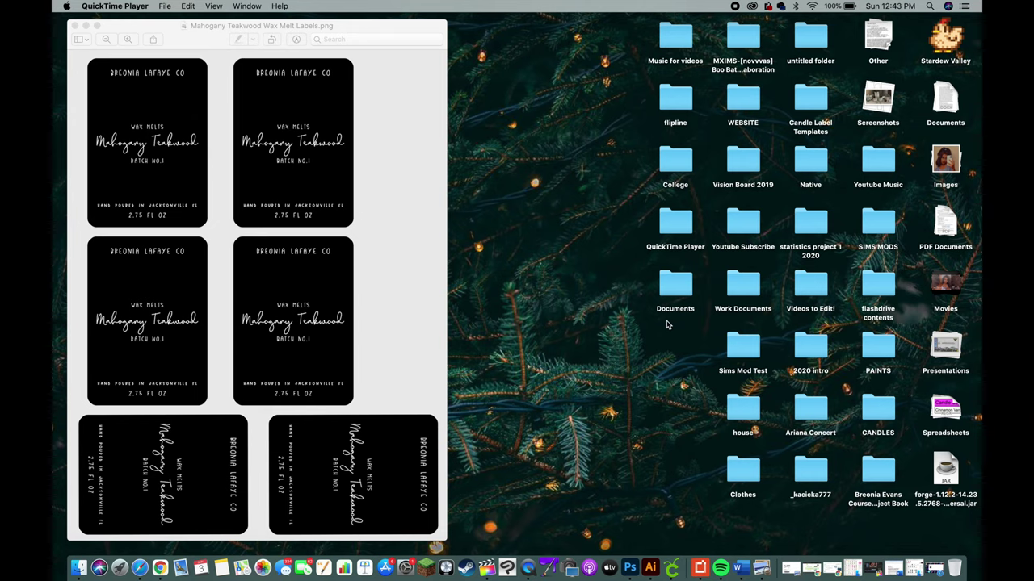
click(671, 568)
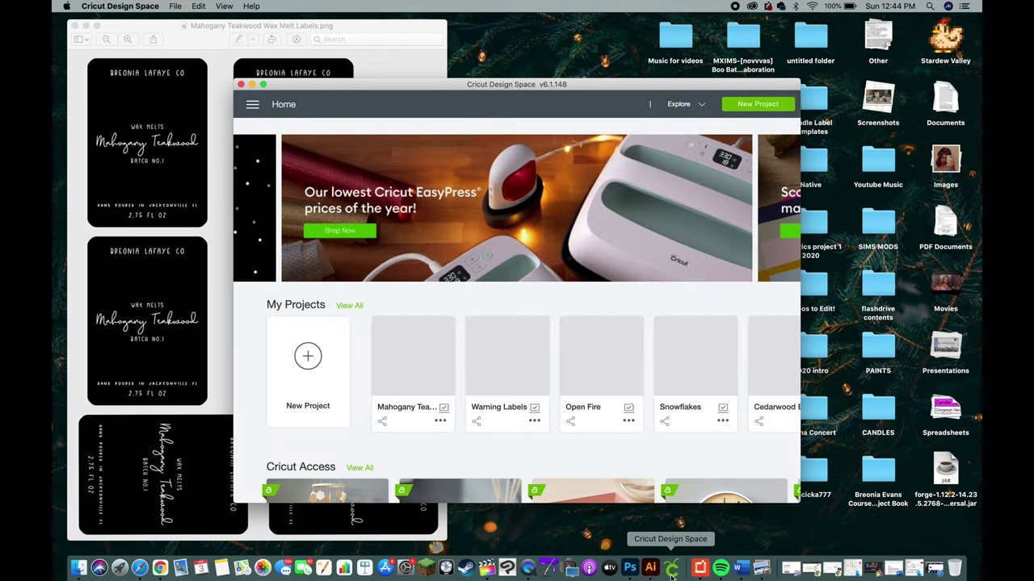
click(329, 391)
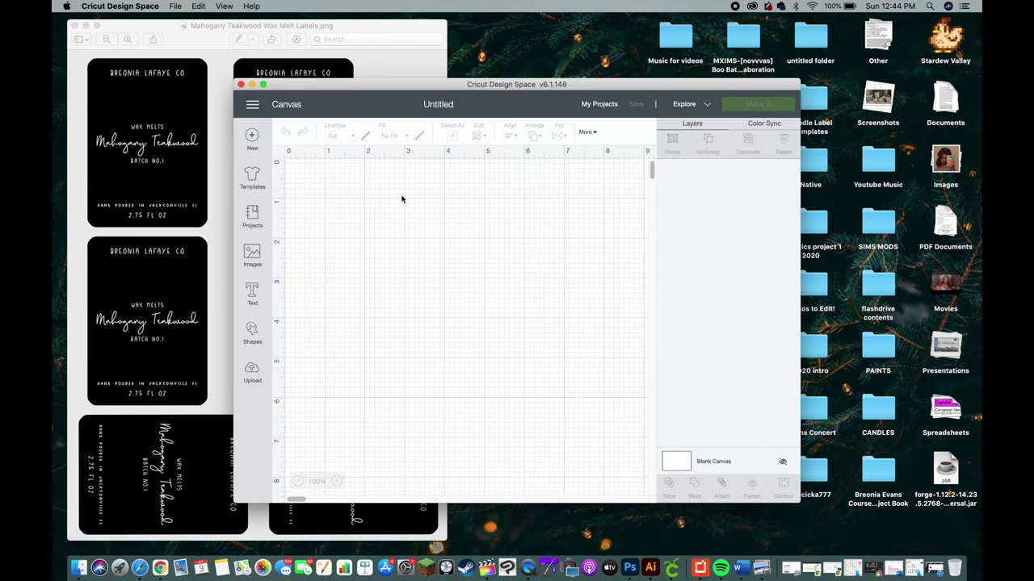
Start a new image upload with the label sheet PNG from Downloads.
click(263, 85)
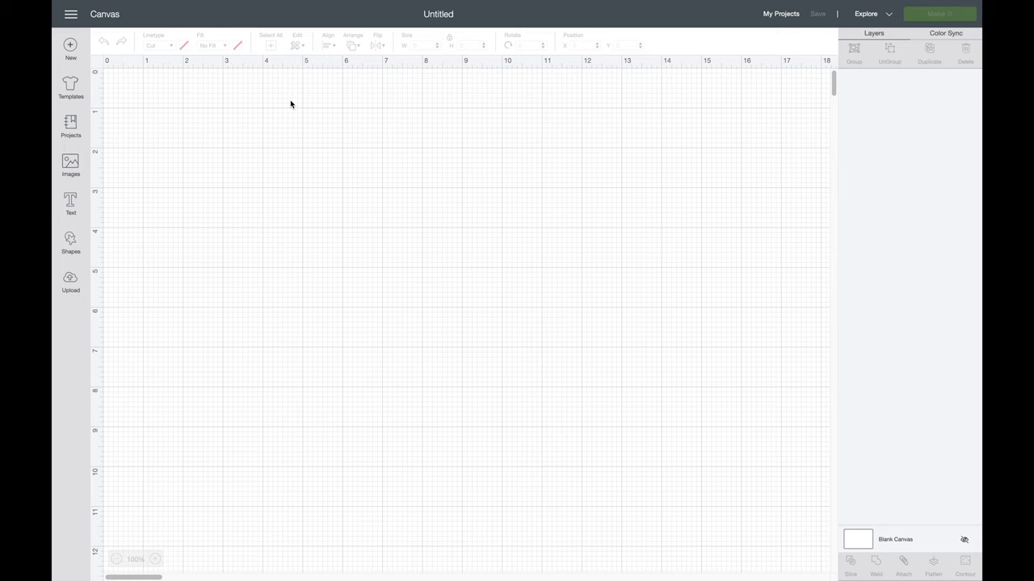
click(71, 285)
click(296, 260)
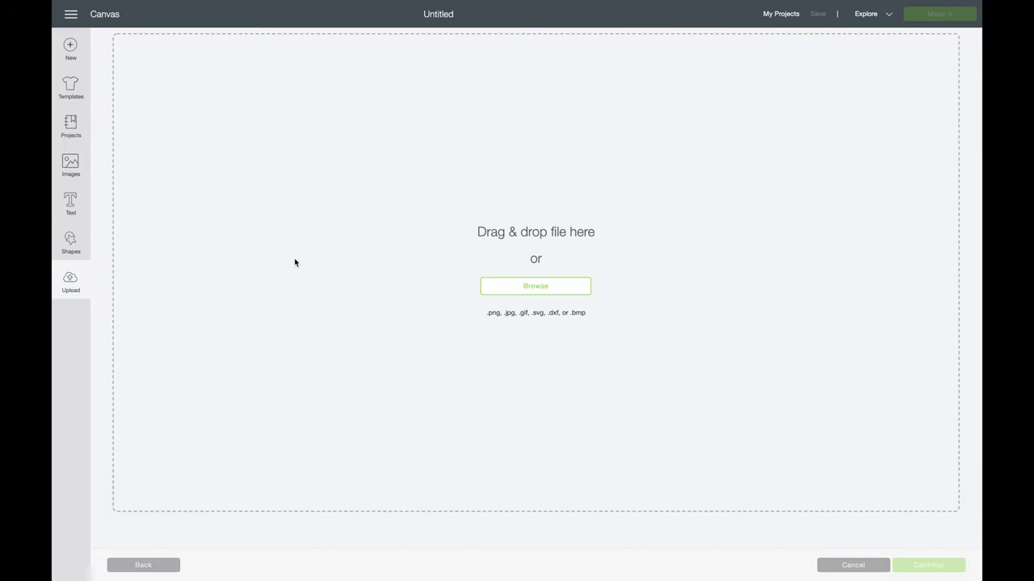
click(522, 289)
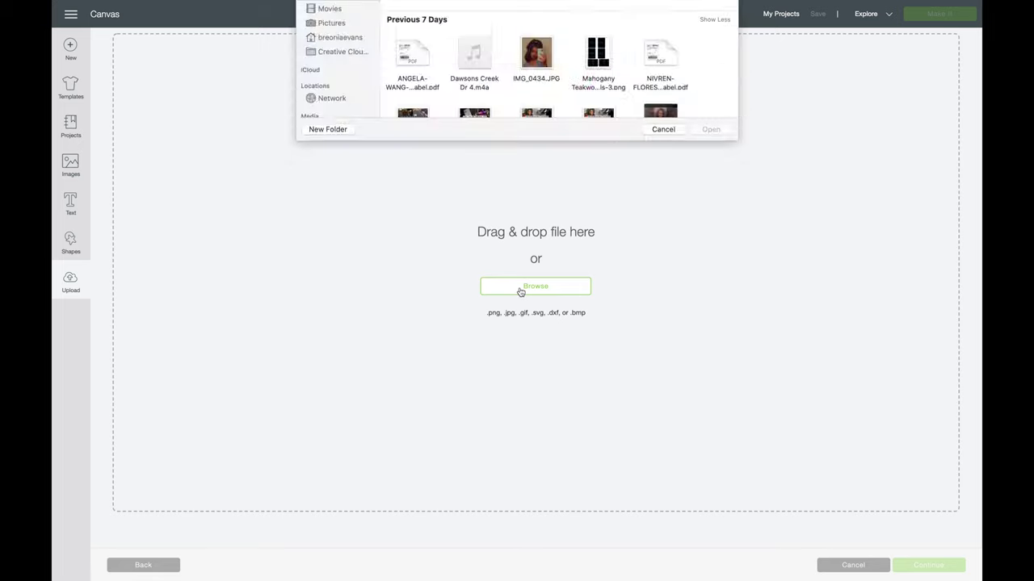
click(475, 66)
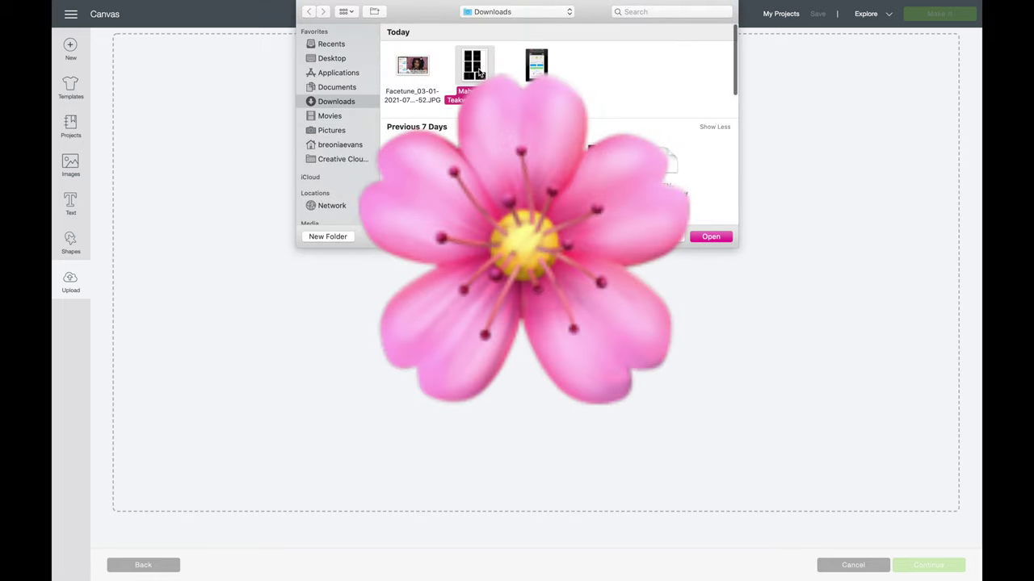
click(704, 237)
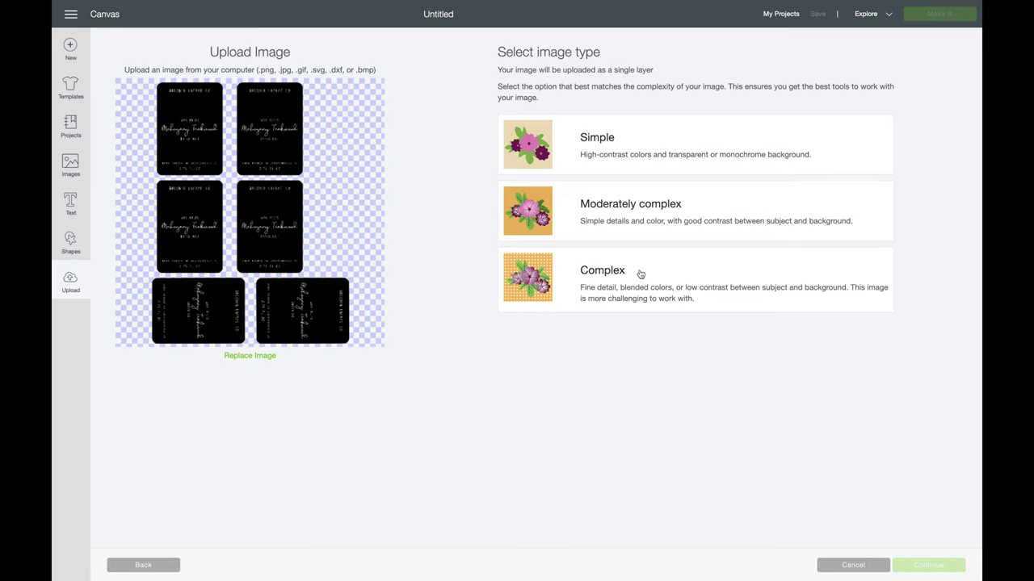
Mark the upload as Complex with nothing erased, save it as Print Then Cut, and insert it.
click(641, 275)
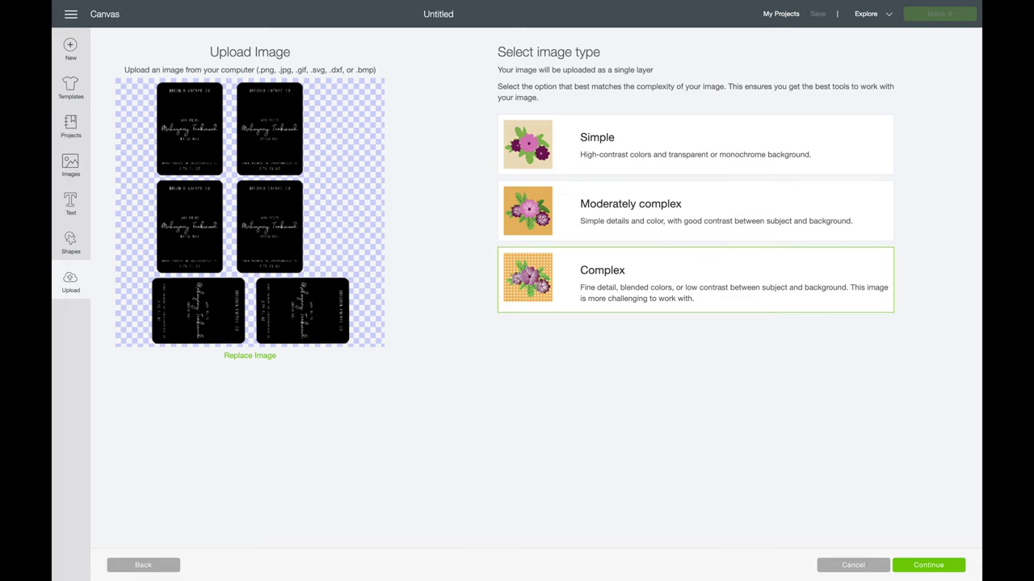
click(937, 571)
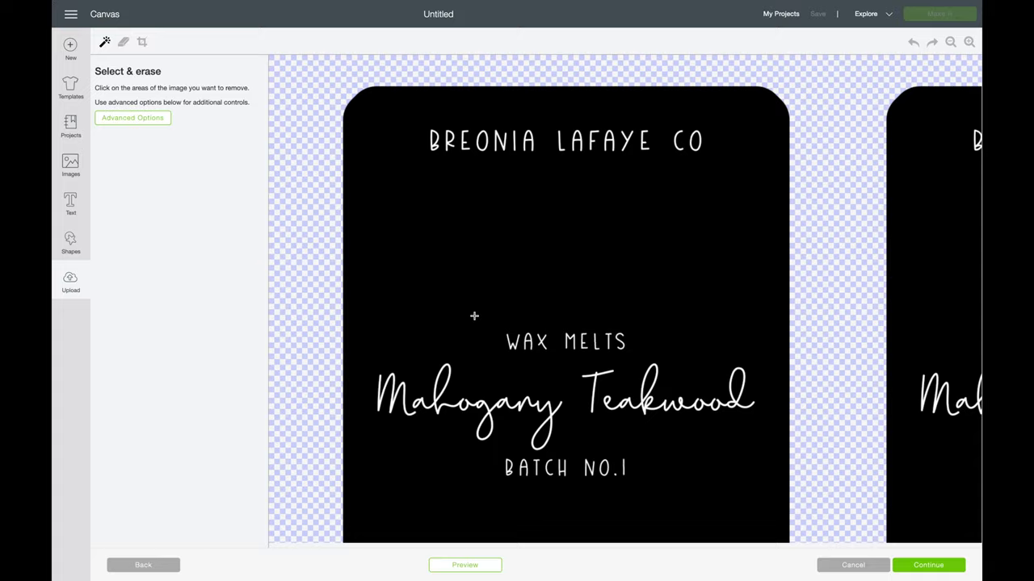
scroll(474, 316, right, 4)
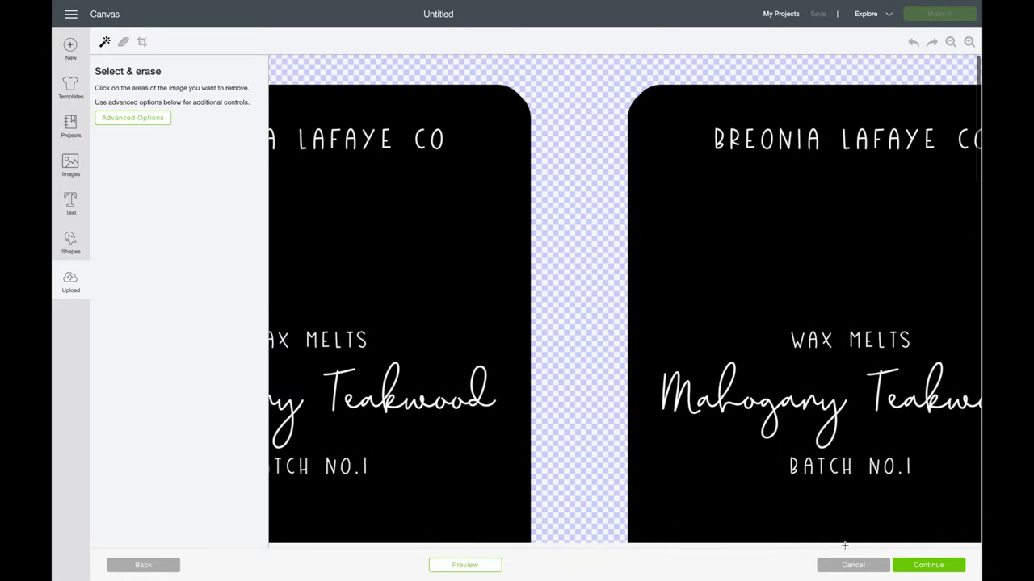
click(933, 569)
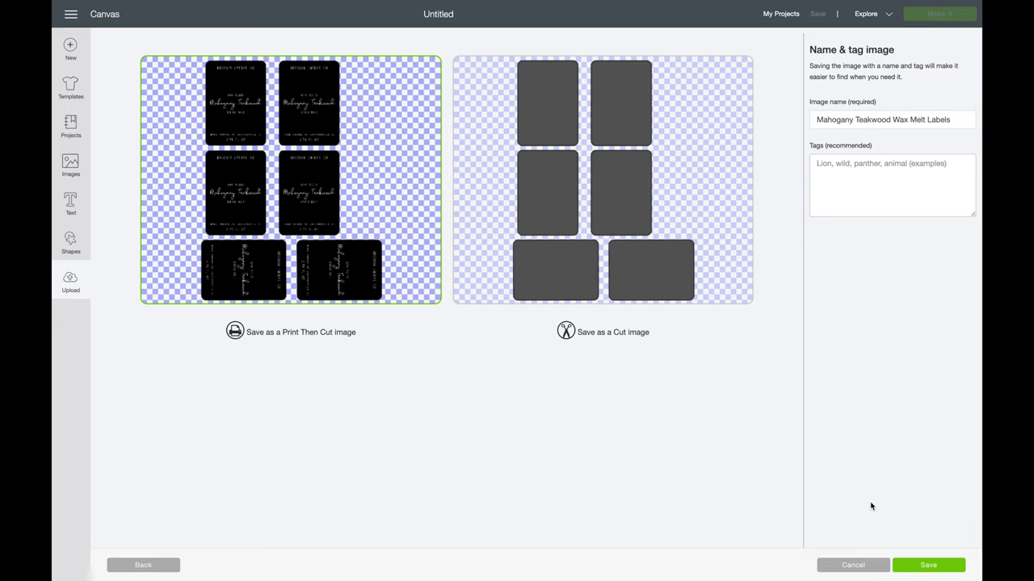
click(922, 567)
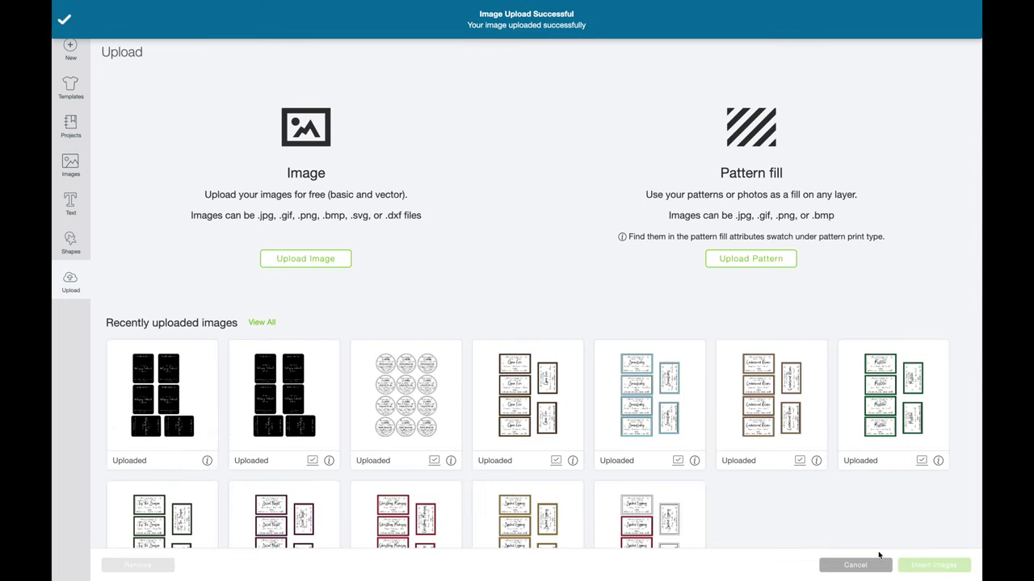
click(183, 401)
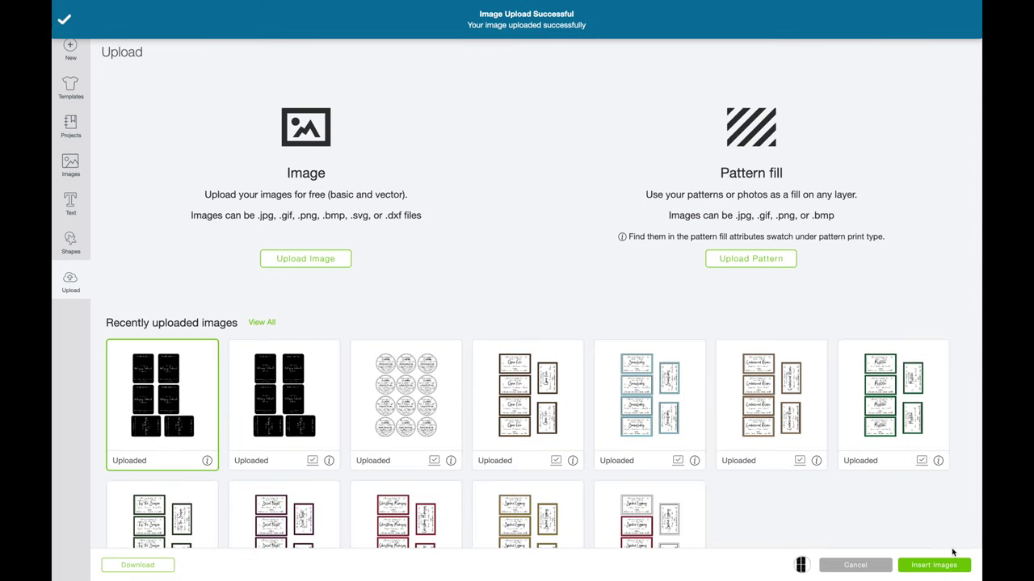
click(937, 566)
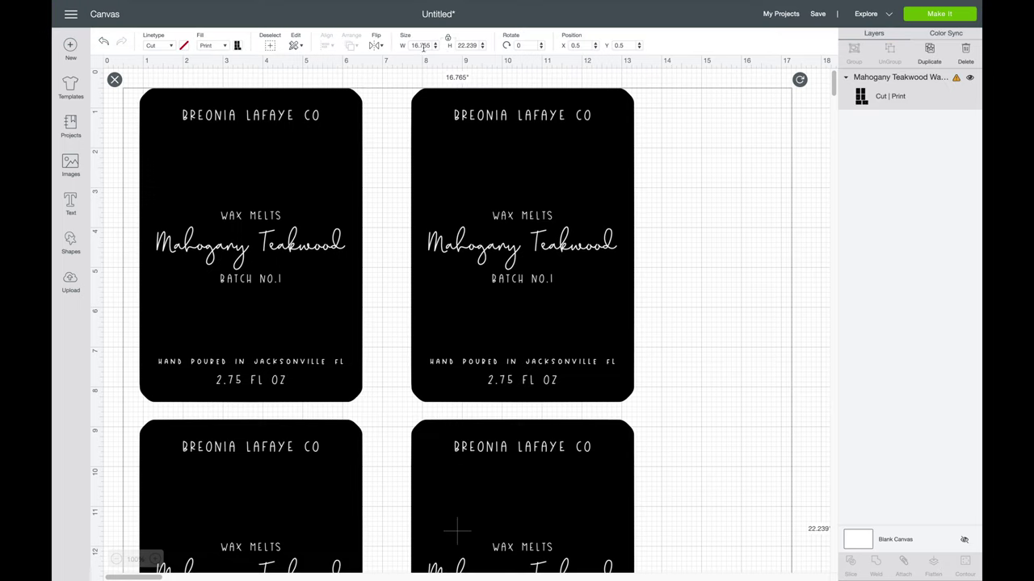
Size the label sheet to 9 in, then to 6.722 × 8.917 in, nudge it left, and move to the mat.
click(416, 45)
text(9)
key(Return)
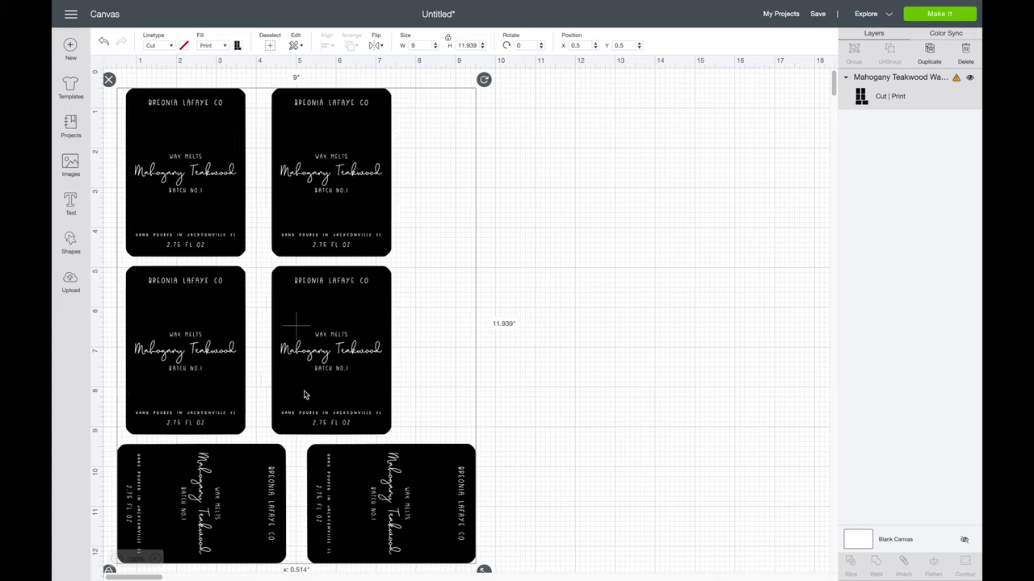
drag(482, 570, 398, 432)
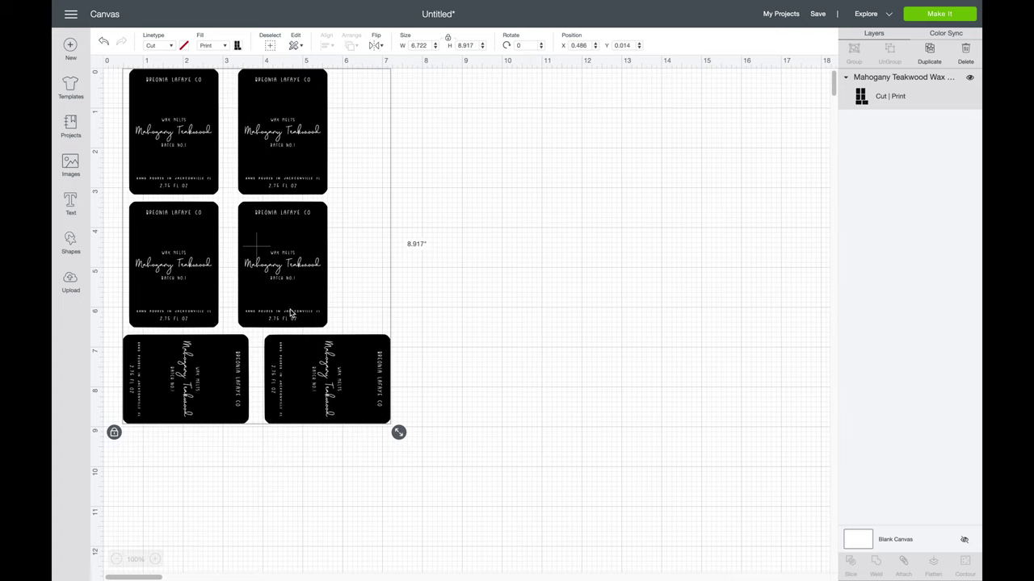
drag(288, 311, 281, 315)
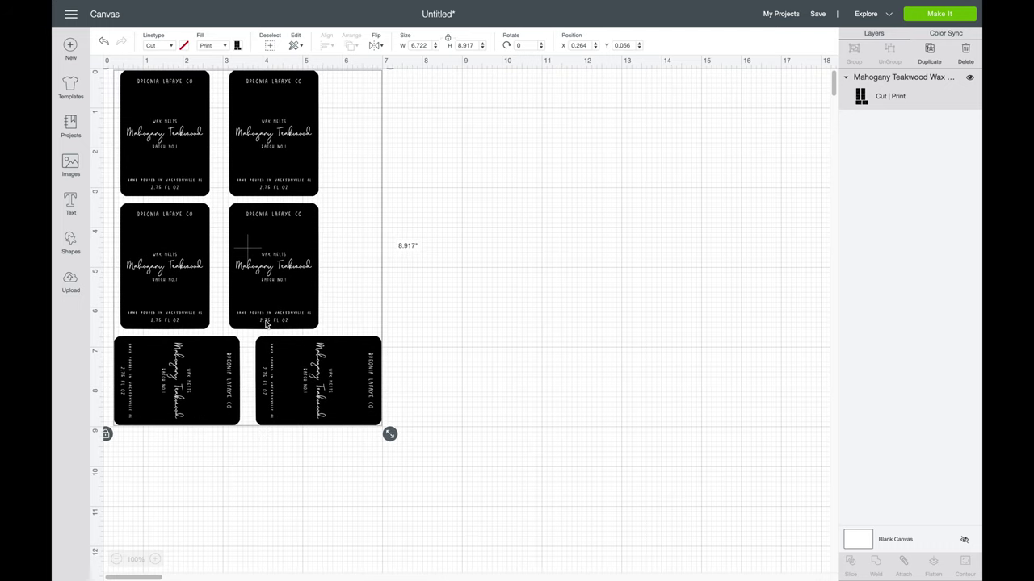
click(940, 16)
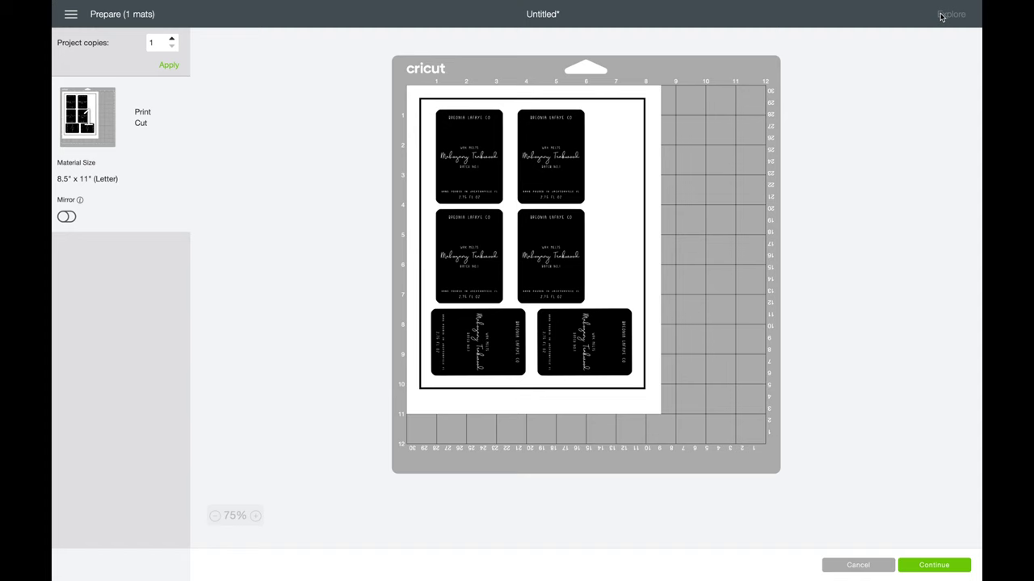
Continue past the Letter-size mat preview and print the six-label mat through Print setup.
click(923, 567)
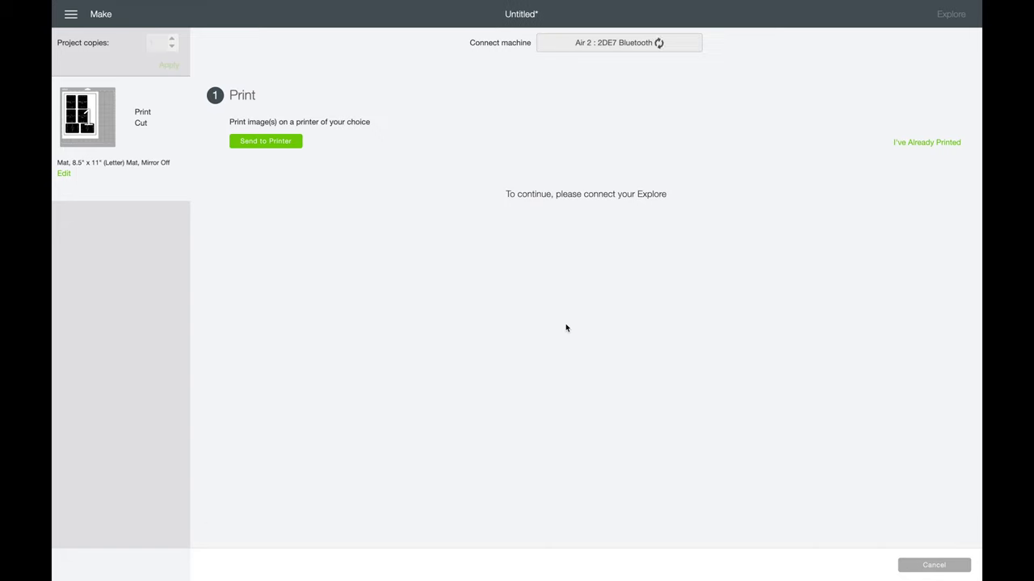
click(284, 145)
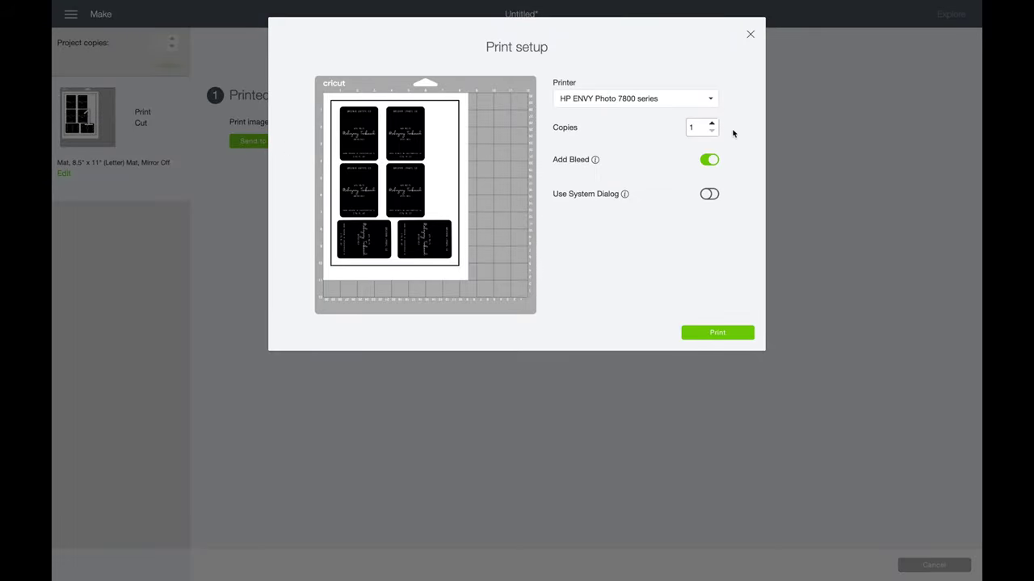
click(750, 35)
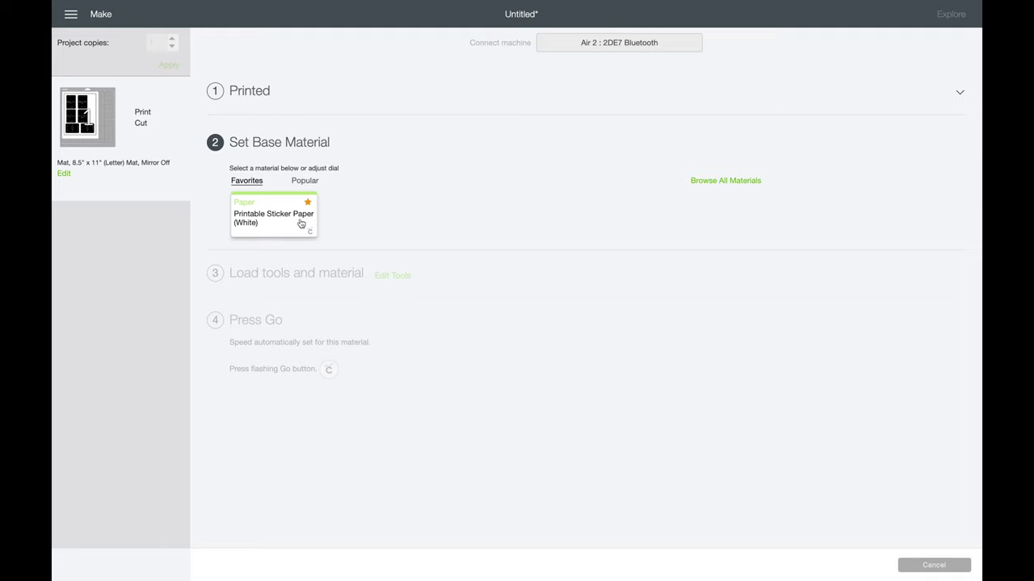
Choose Printable Sticker Paper (White) from the Favorites materials.
click(280, 234)
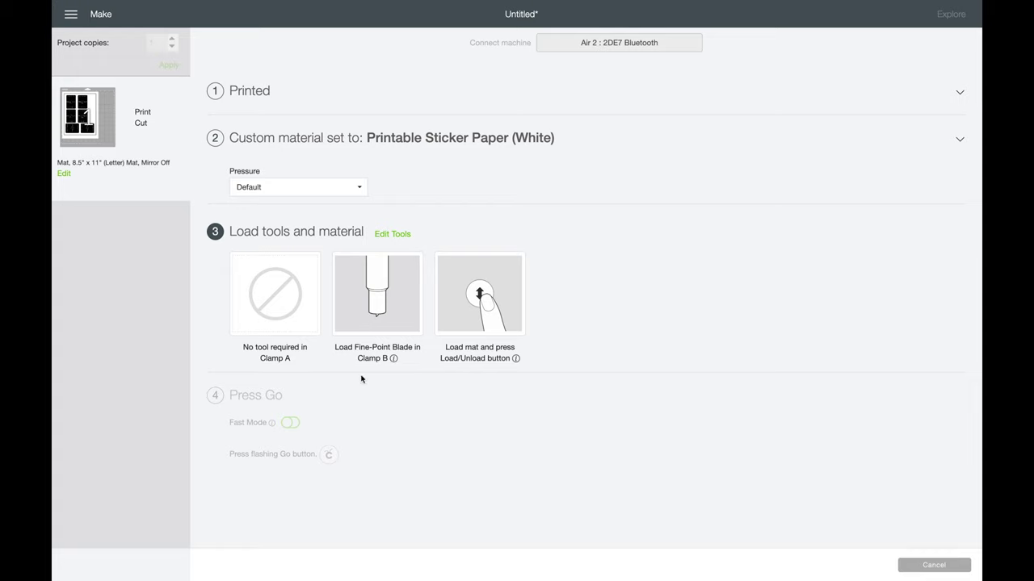